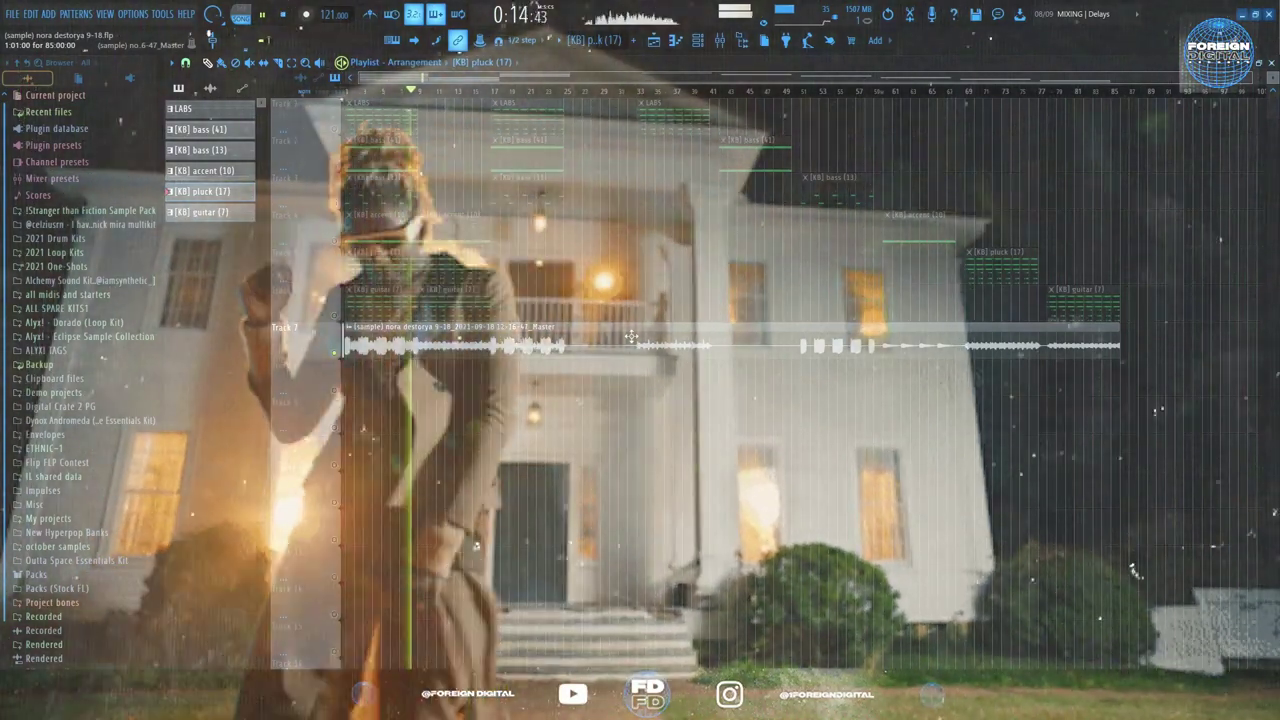
Step: Stop playback and open the LABS Mandolin Picked 2 channel and its pattern in the piano roll
key("space")
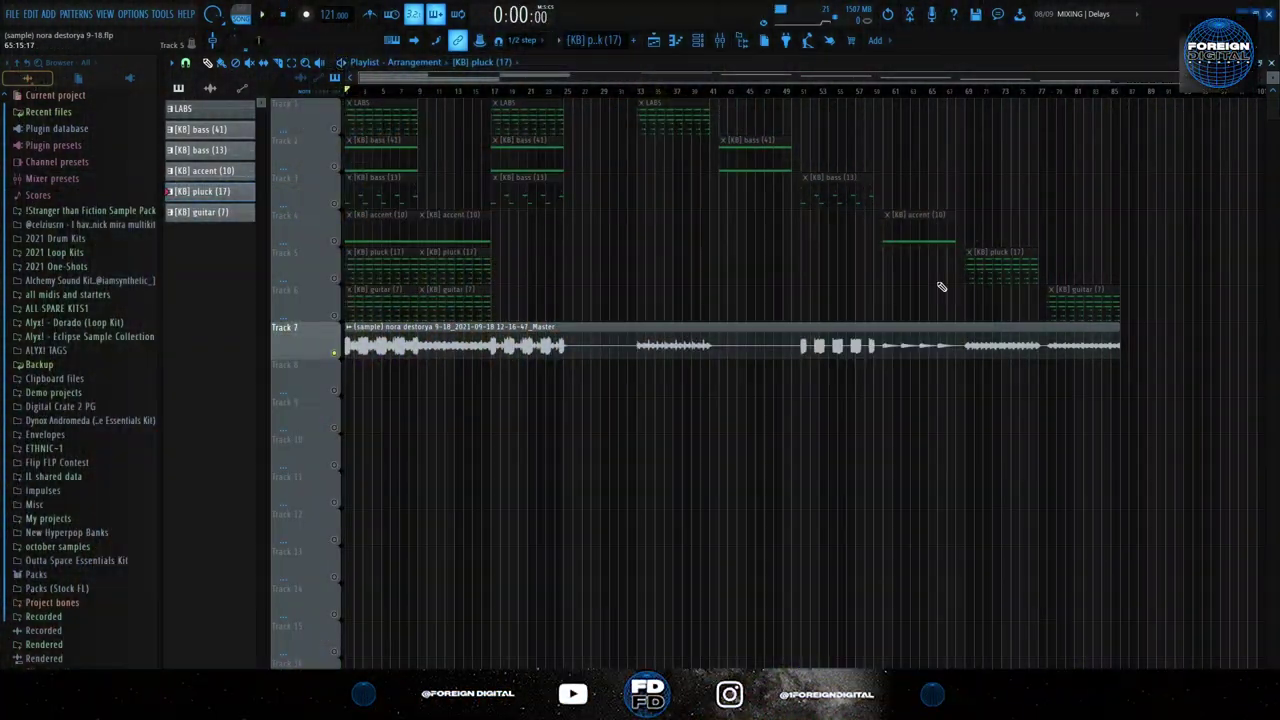
left_click(698, 40)
left_click(700, 321)
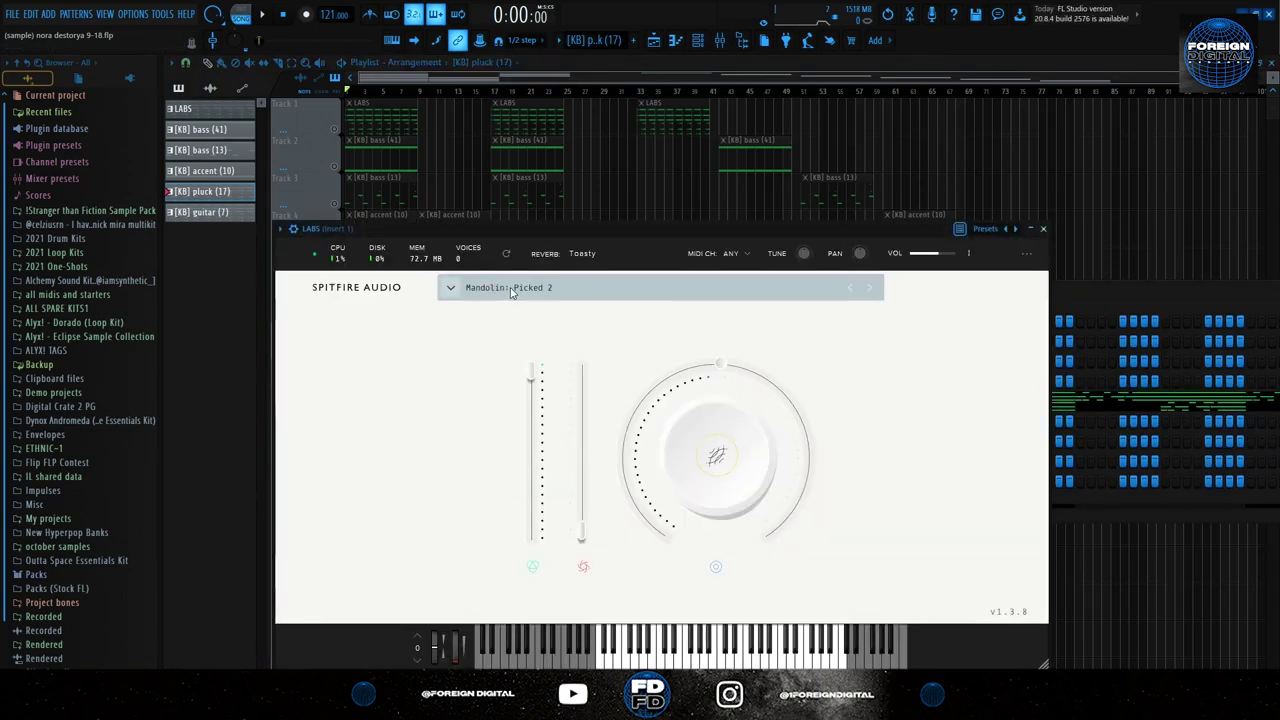
left_click(1043, 228)
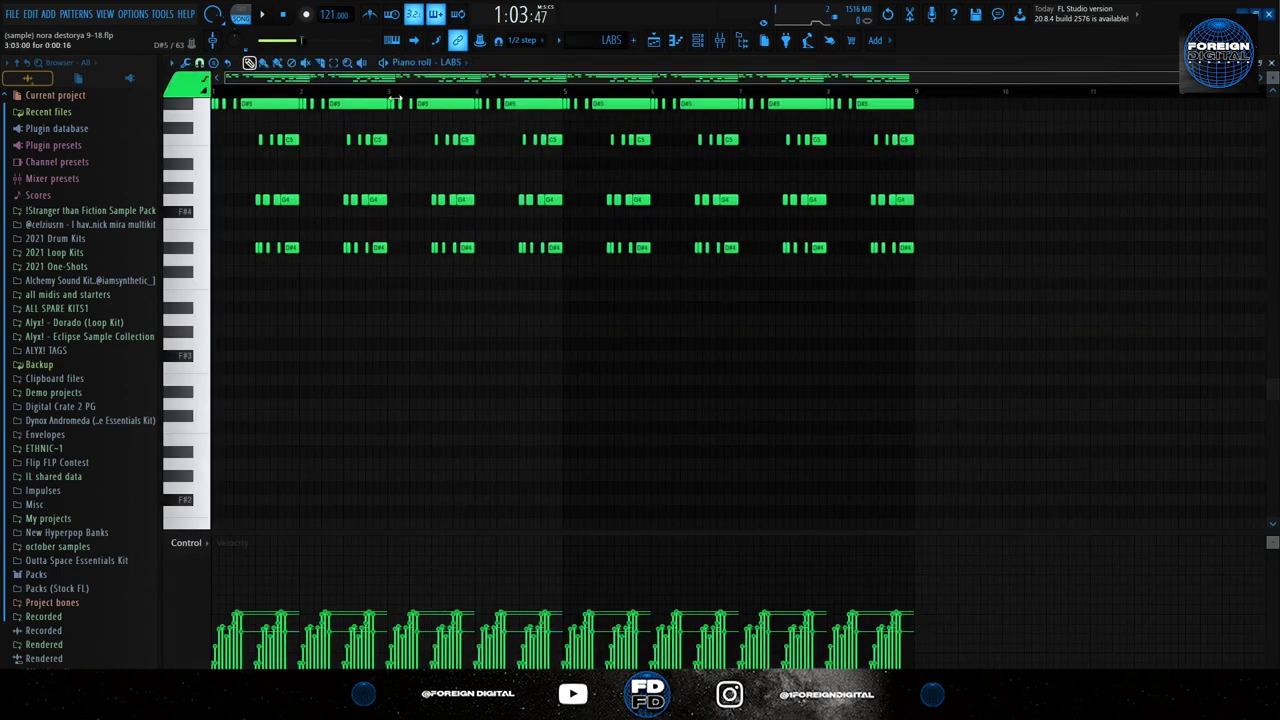
Step: Play the pattern and select the C6, G5, D#5 notes, then the first phrase's lower rows
key("space")
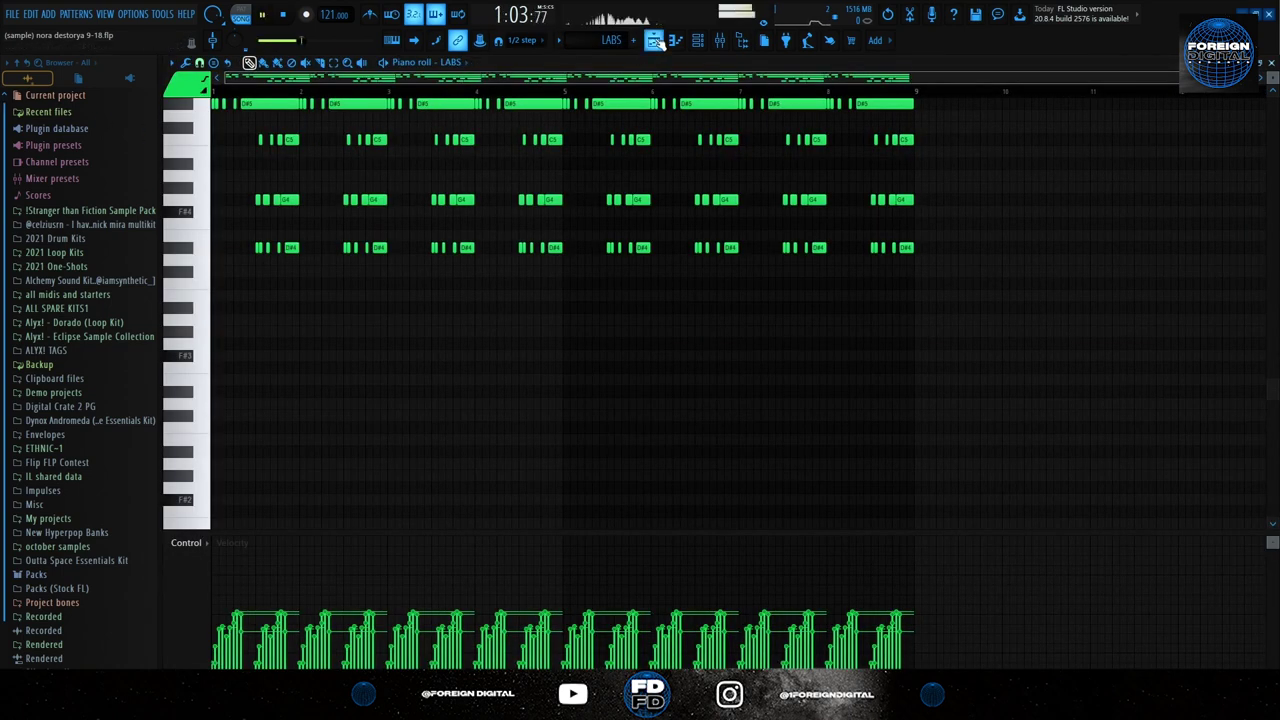
scroll(638, 149, "up", 5)
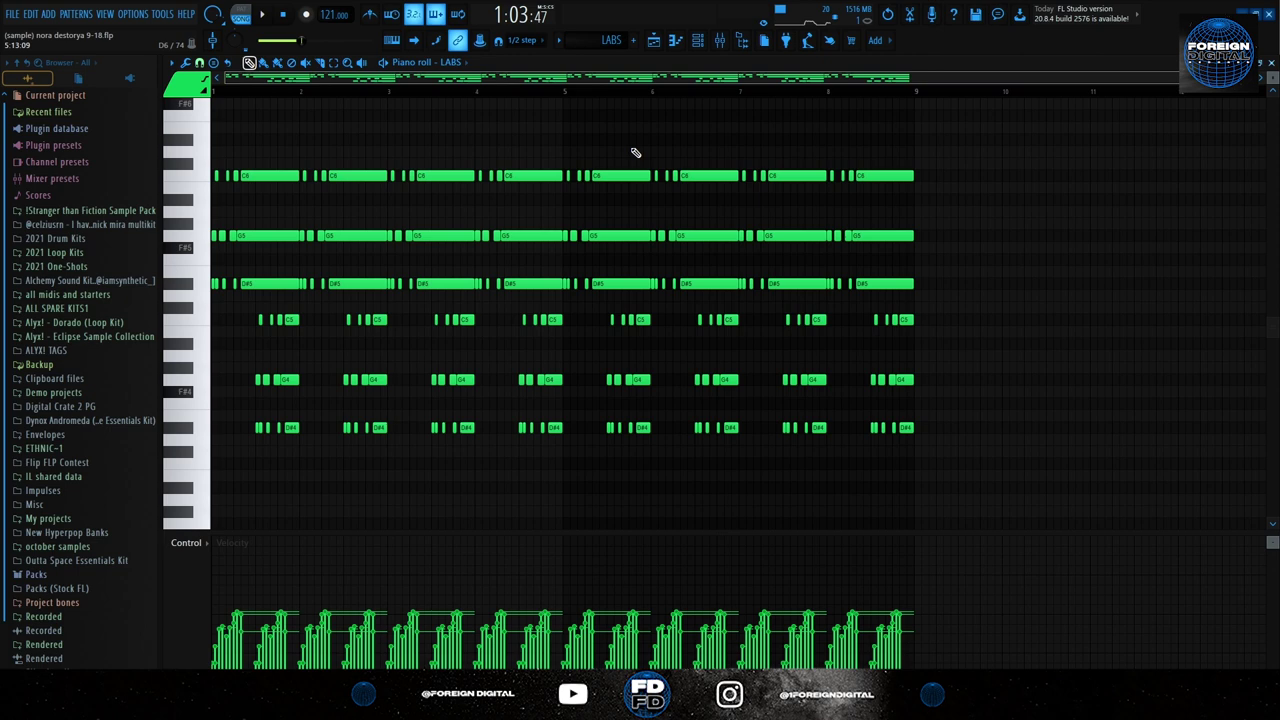
scroll(230, 215, "up", 5)
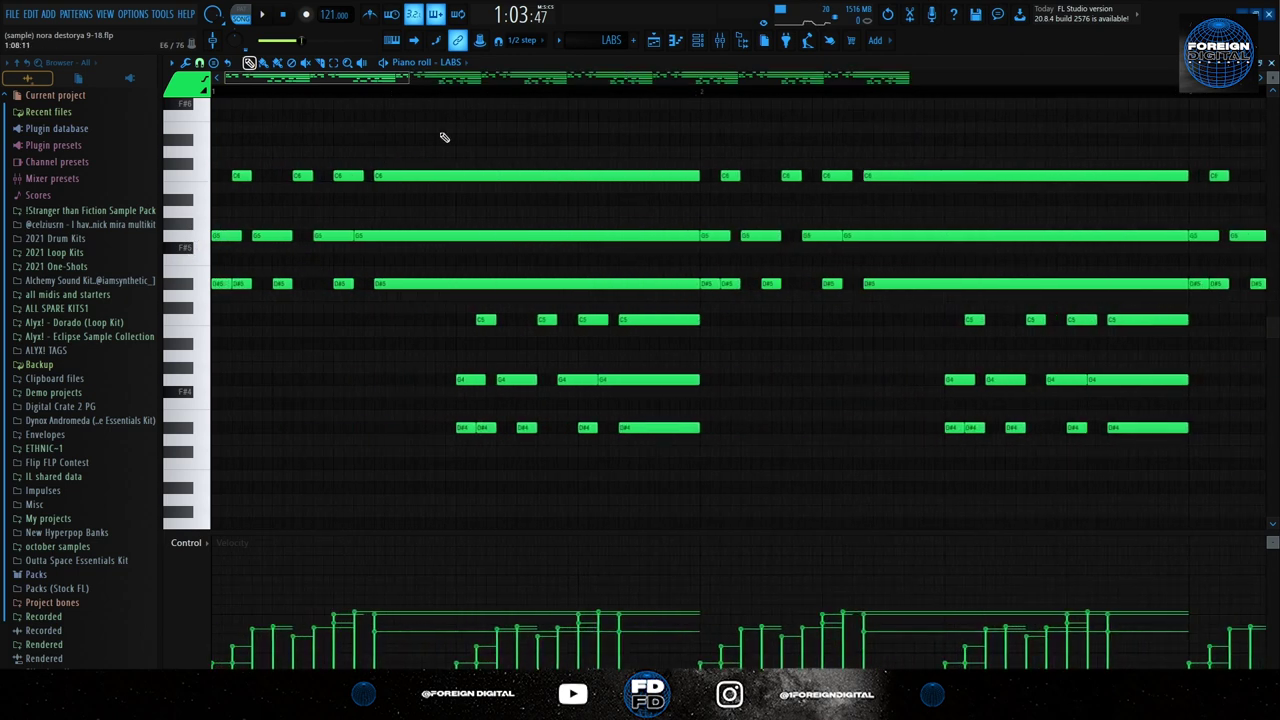
left_click_drag(440, 124, 3, 370)
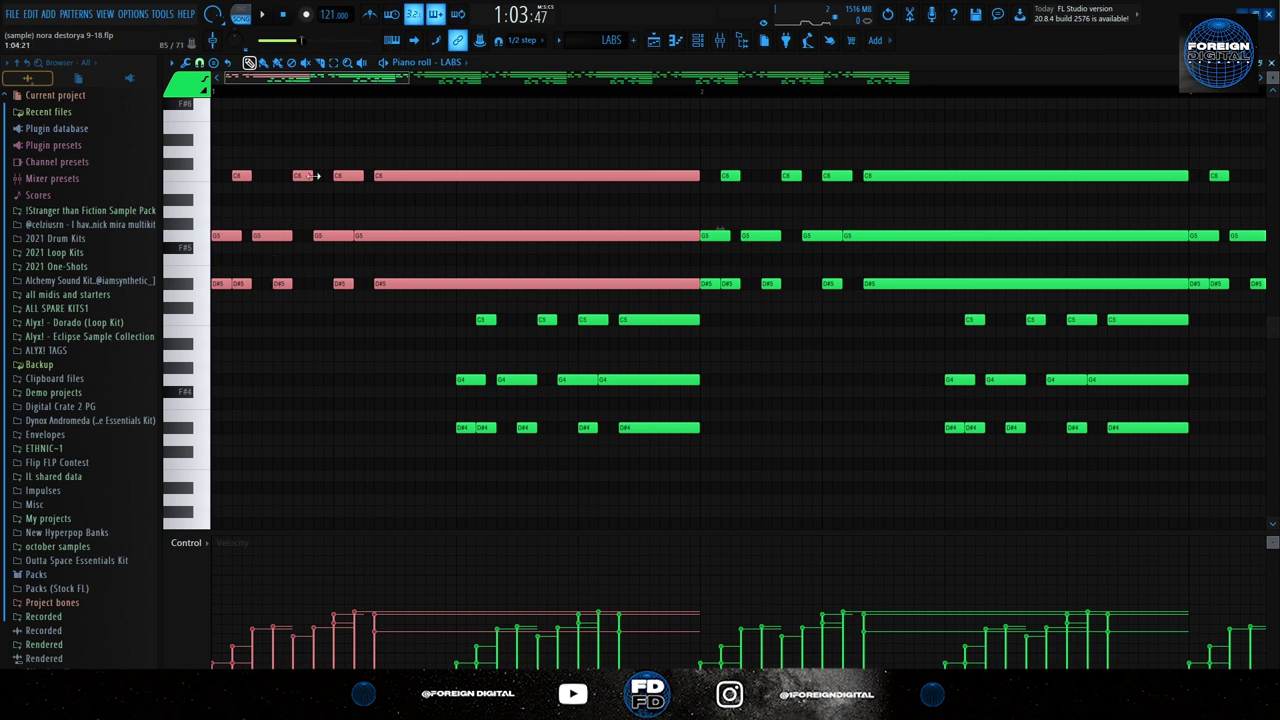
left_click(234, 133)
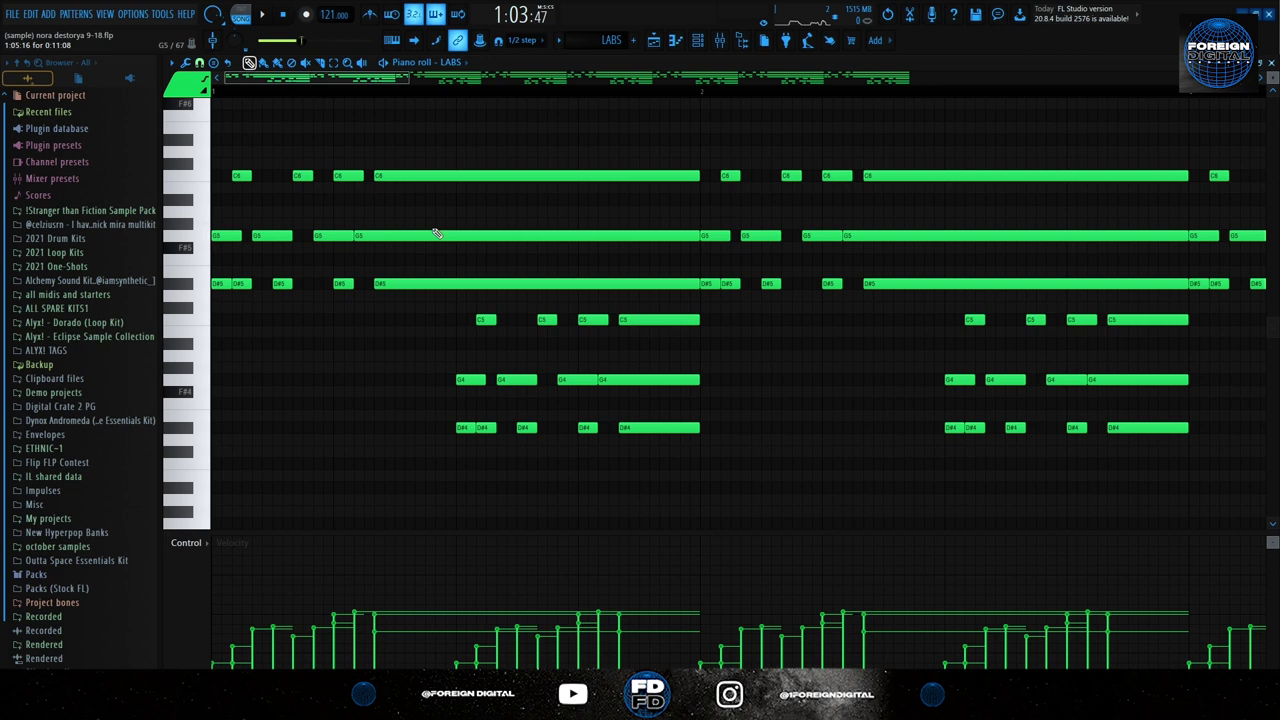
left_click_drag(443, 150, 210, 386)
left_click_drag(450, 305, 705, 440)
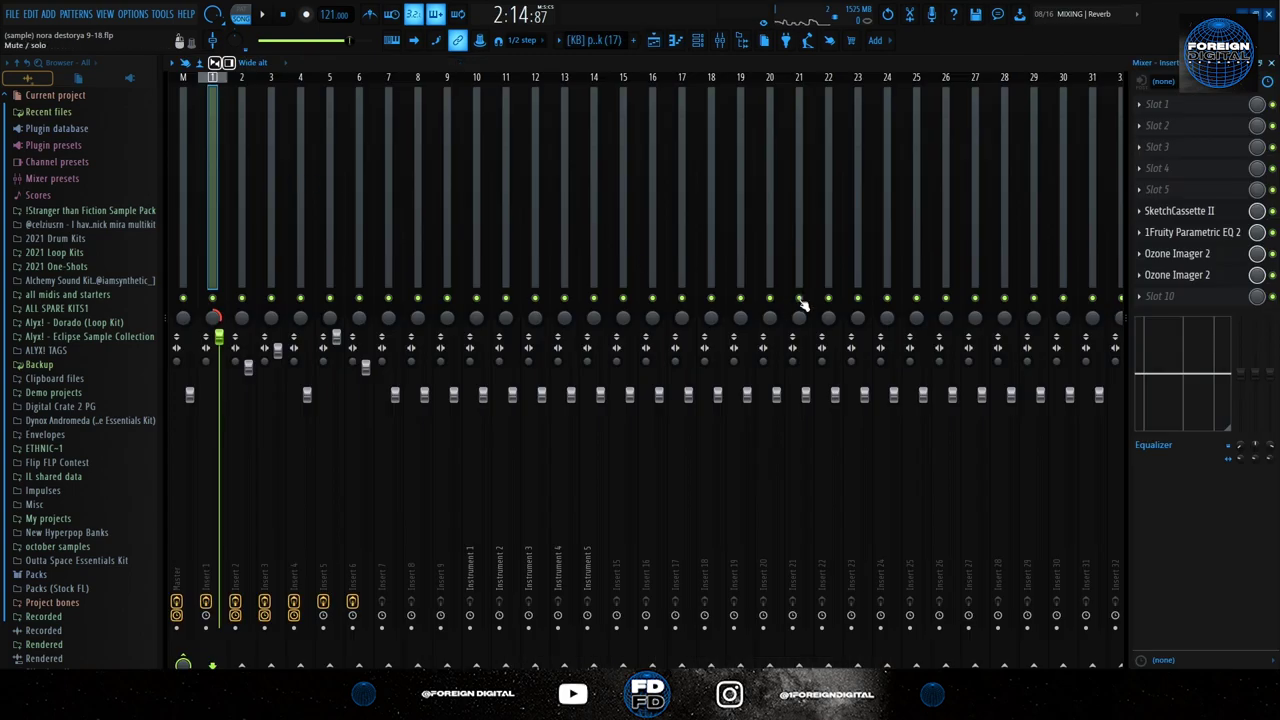
Step: Inspect SketchCassette II on insert 1, then bring up its Fruity Parametric EQ 2
left_click(1207, 216)
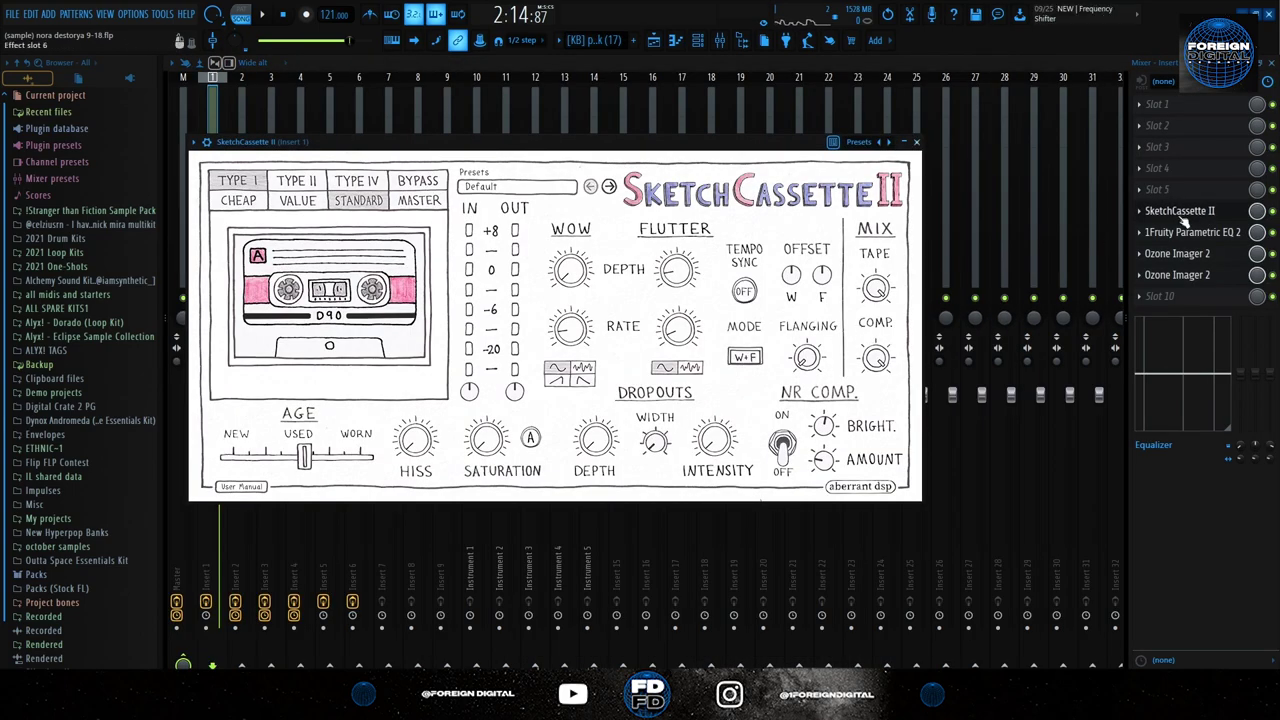
left_click(1180, 211)
left_click(1190, 232)
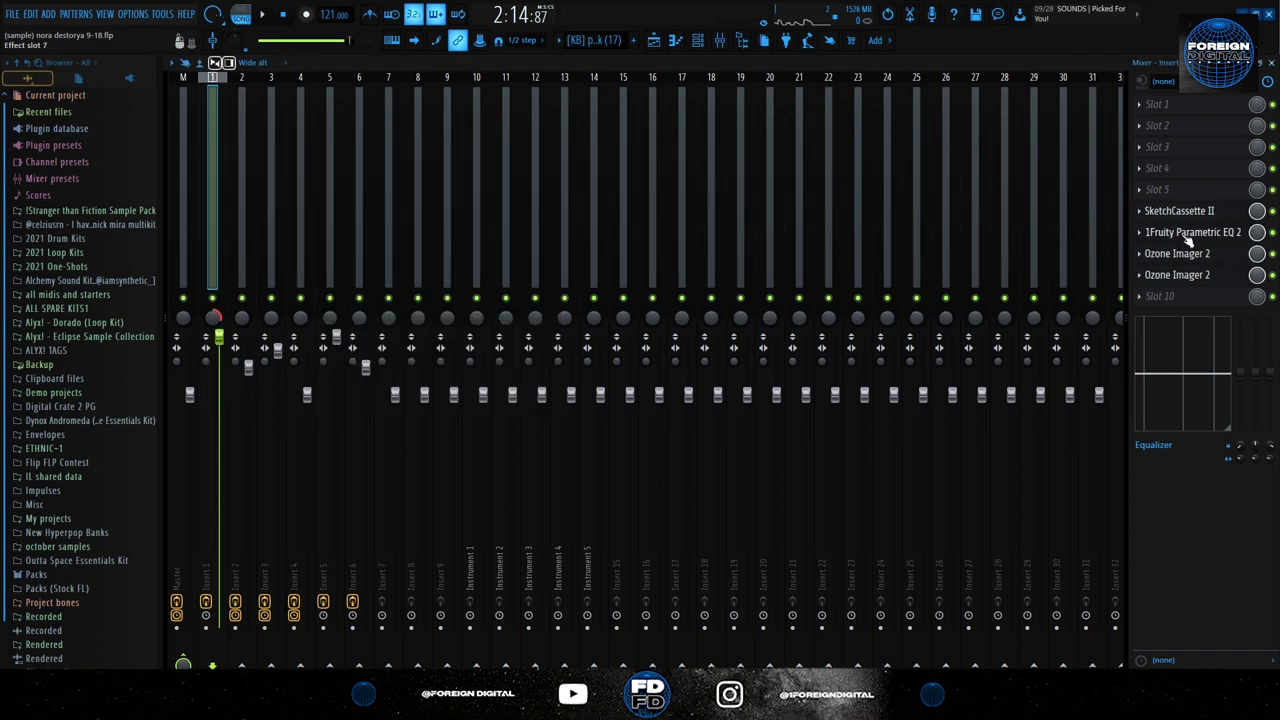
Step: Close the EQ and open the [KB] pluck (17) pattern in the piano roll, previewing C5
left_click(1185, 232)
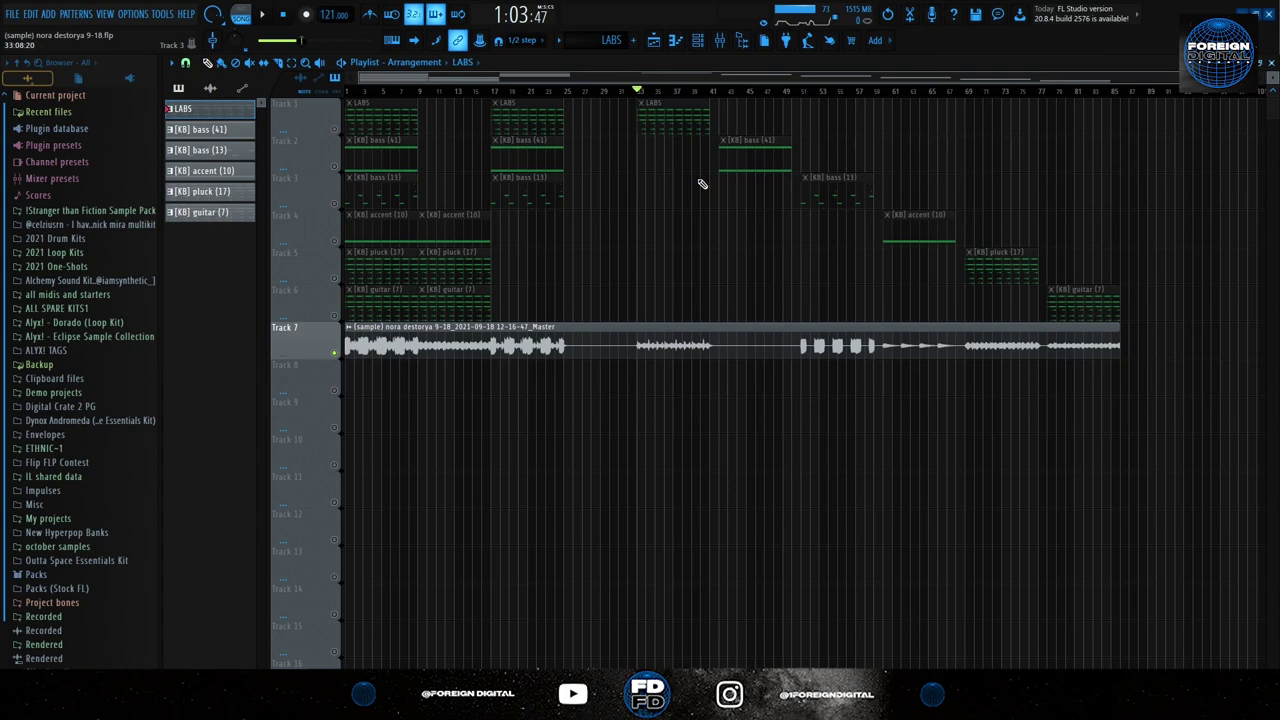
double_click(994, 266)
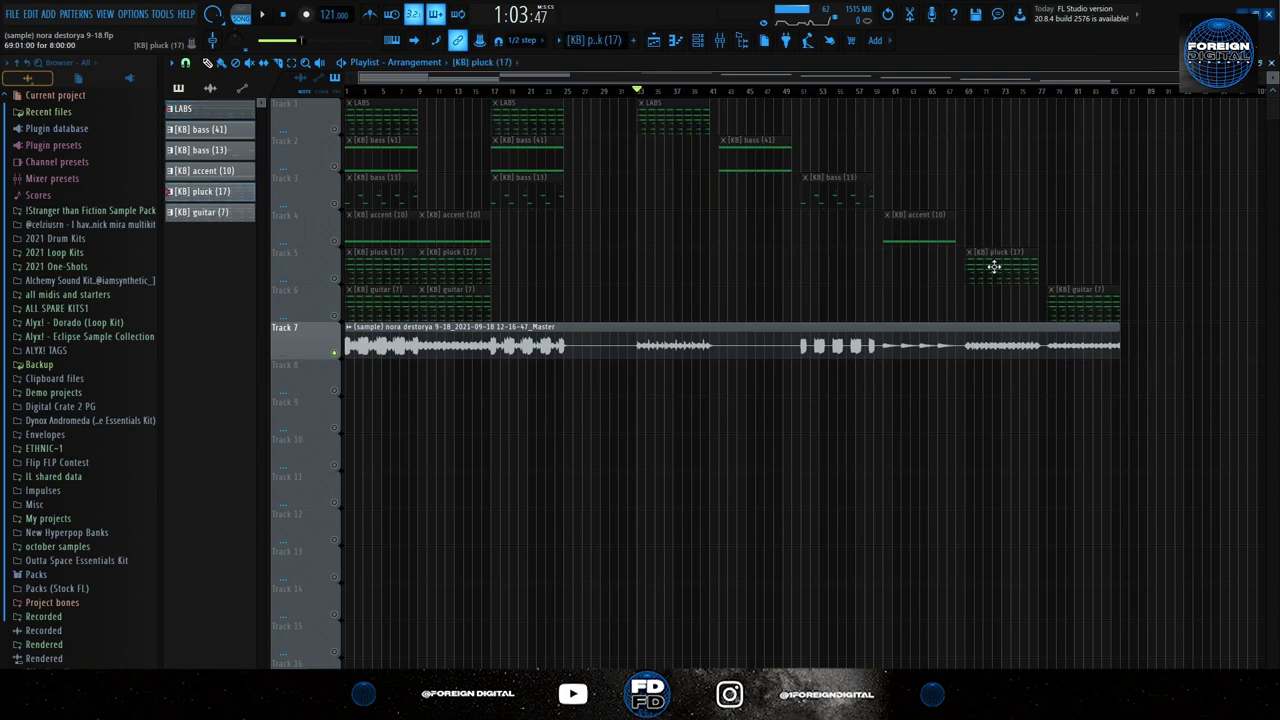
scroll(794, 194, "down", 2)
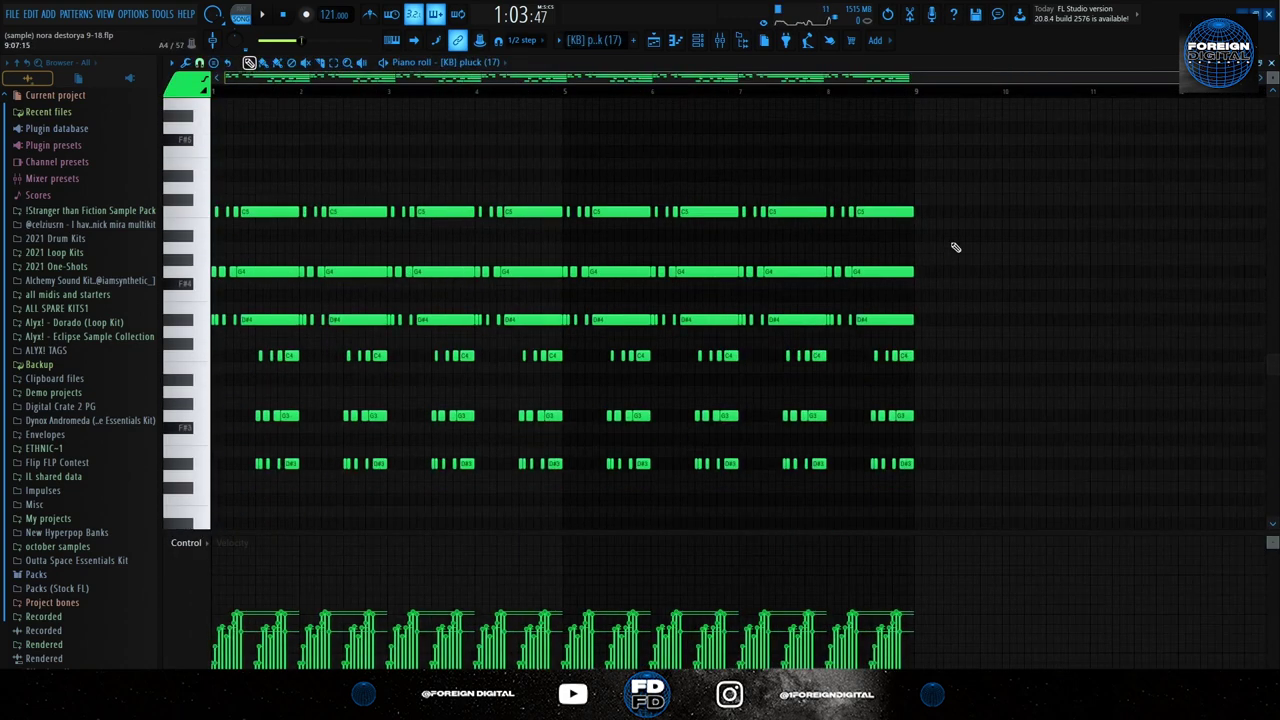
left_click(901, 213)
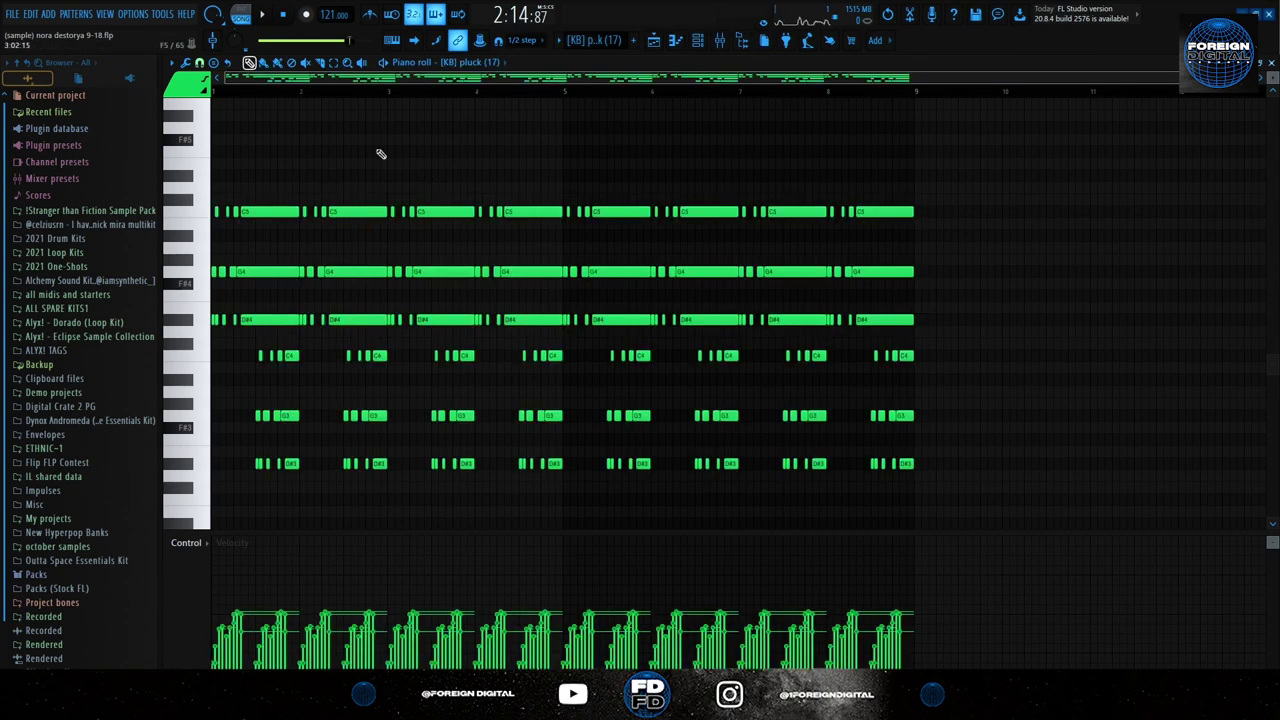
Step: Play the pluck pattern twice, stopping after each pass
key("space")
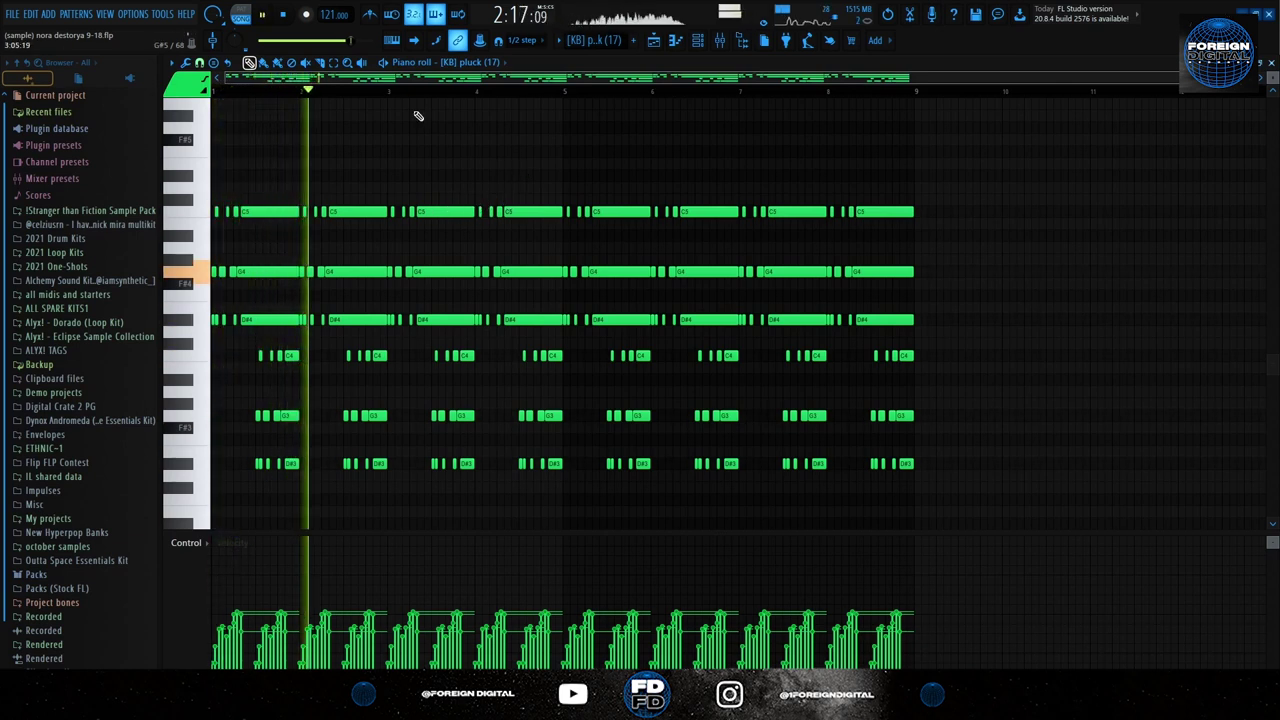
key("space")
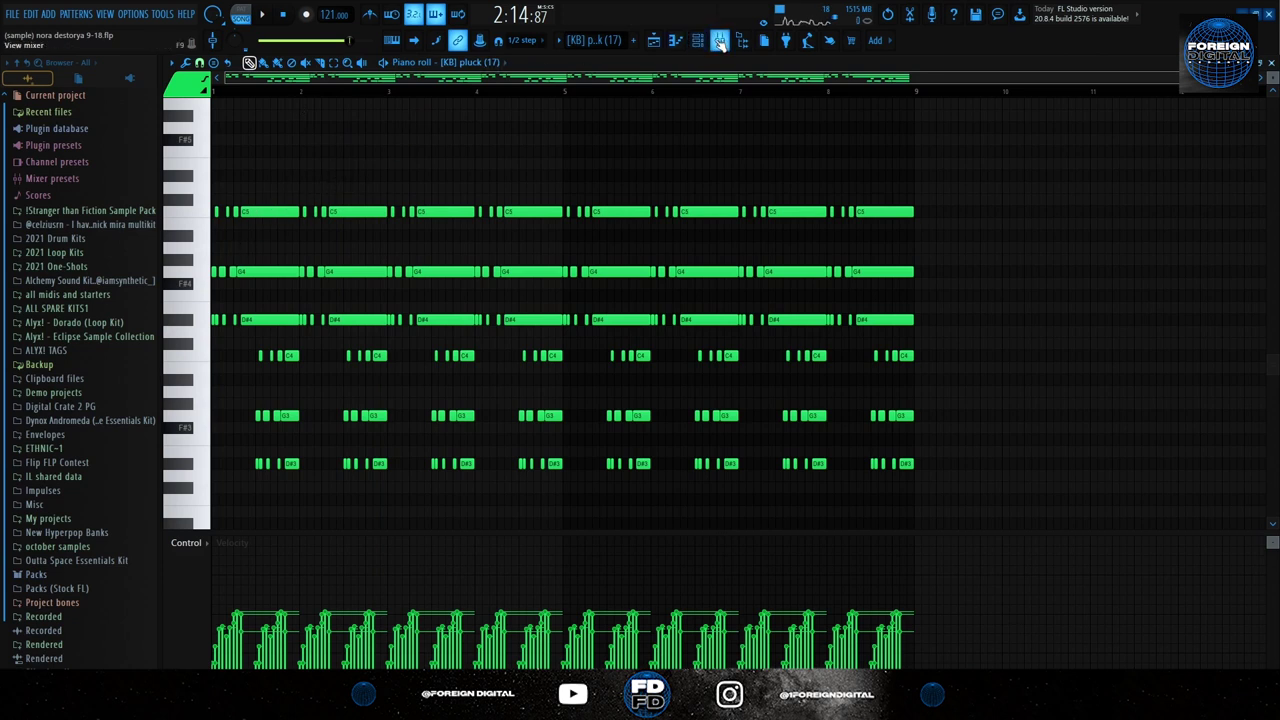
key("space")
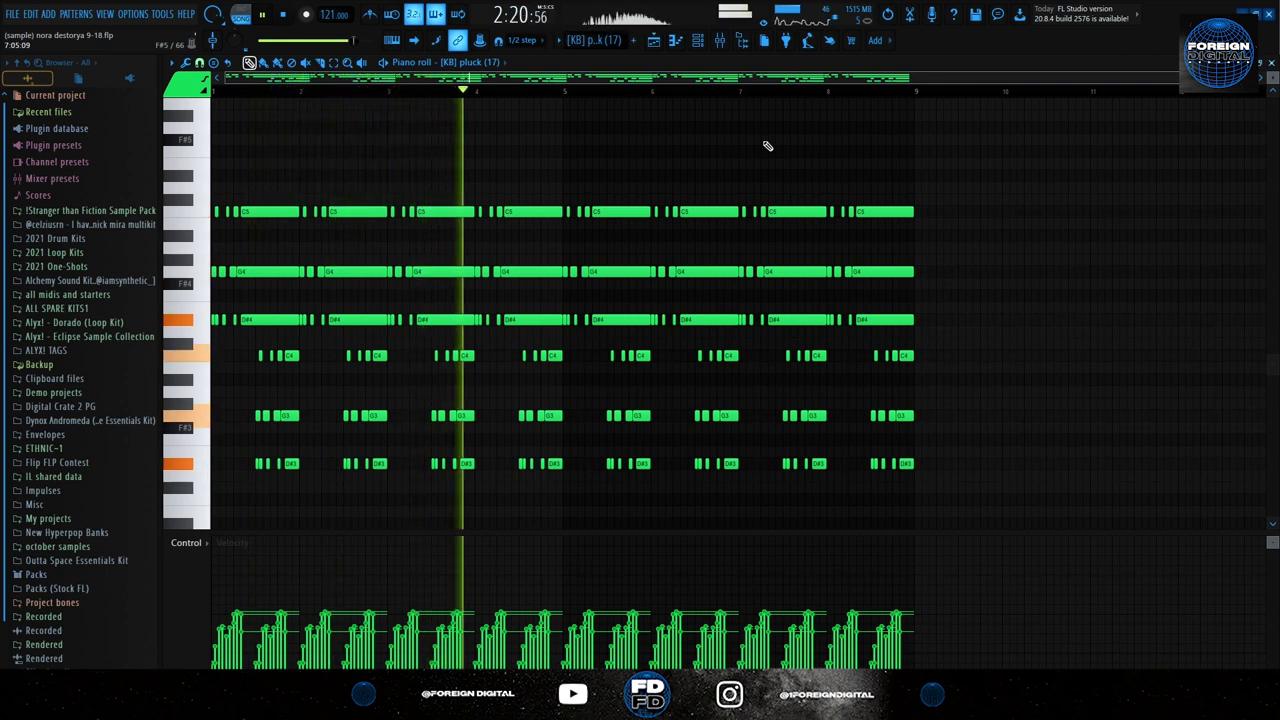
key("space")
Step: Inspect the Portal delay and Fruity Parametric EQ 2 on mixer insert 5
left_click(719, 40)
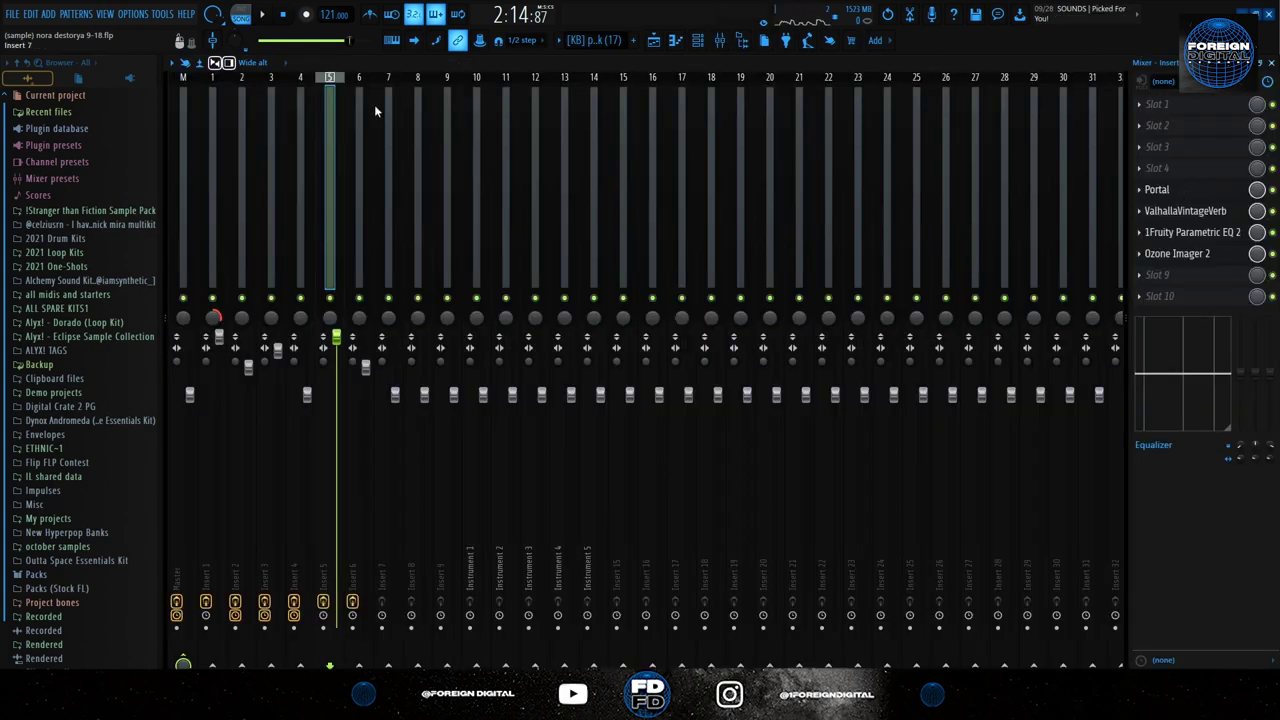
left_click(1170, 189)
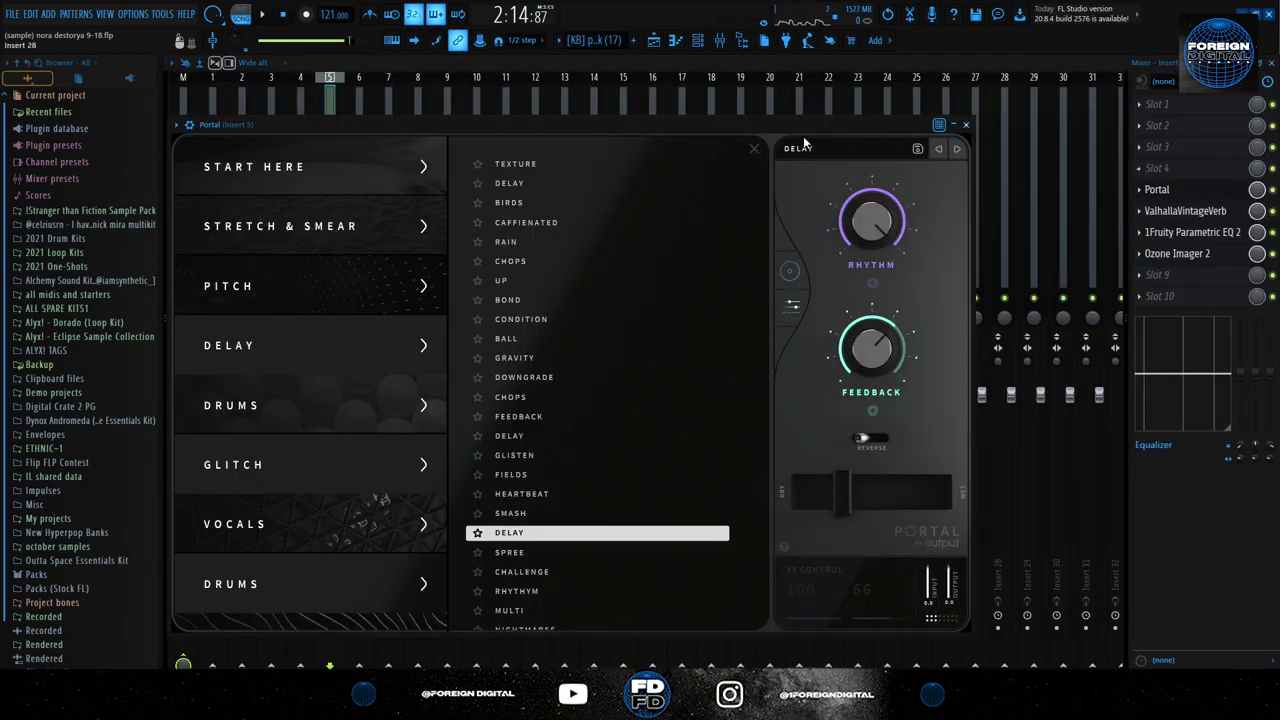
key("Escape")
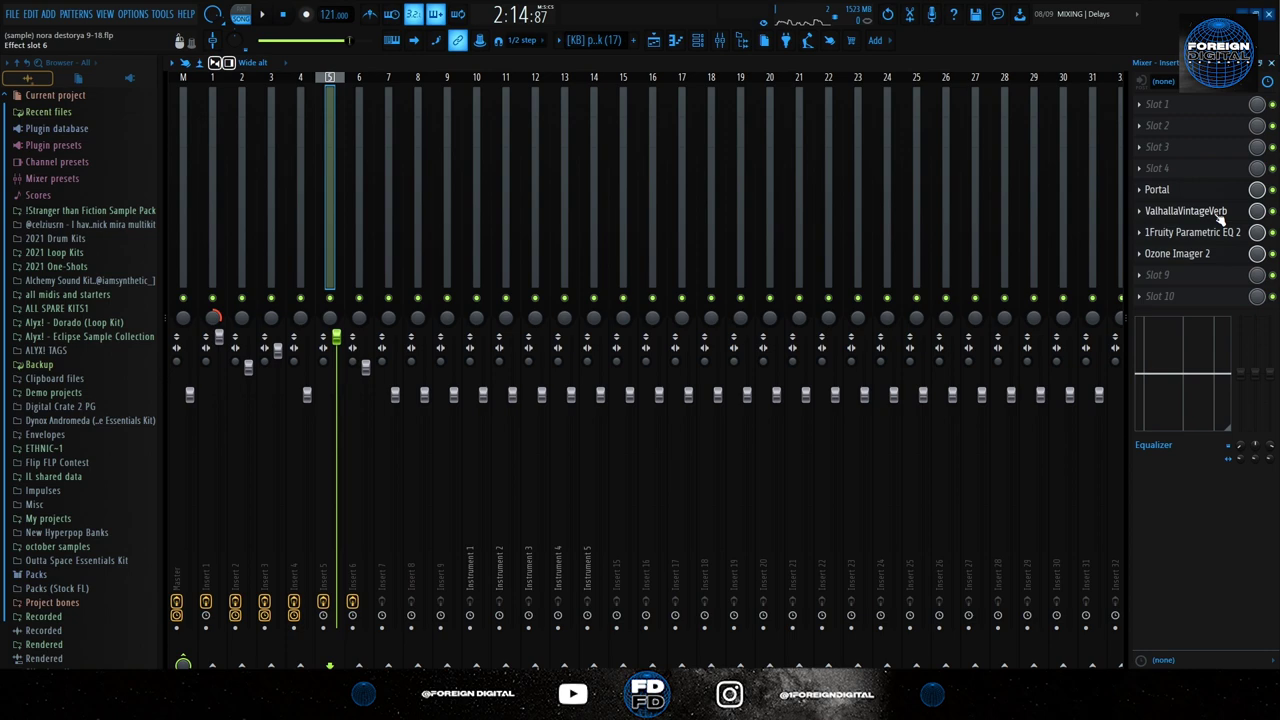
left_click(1221, 233)
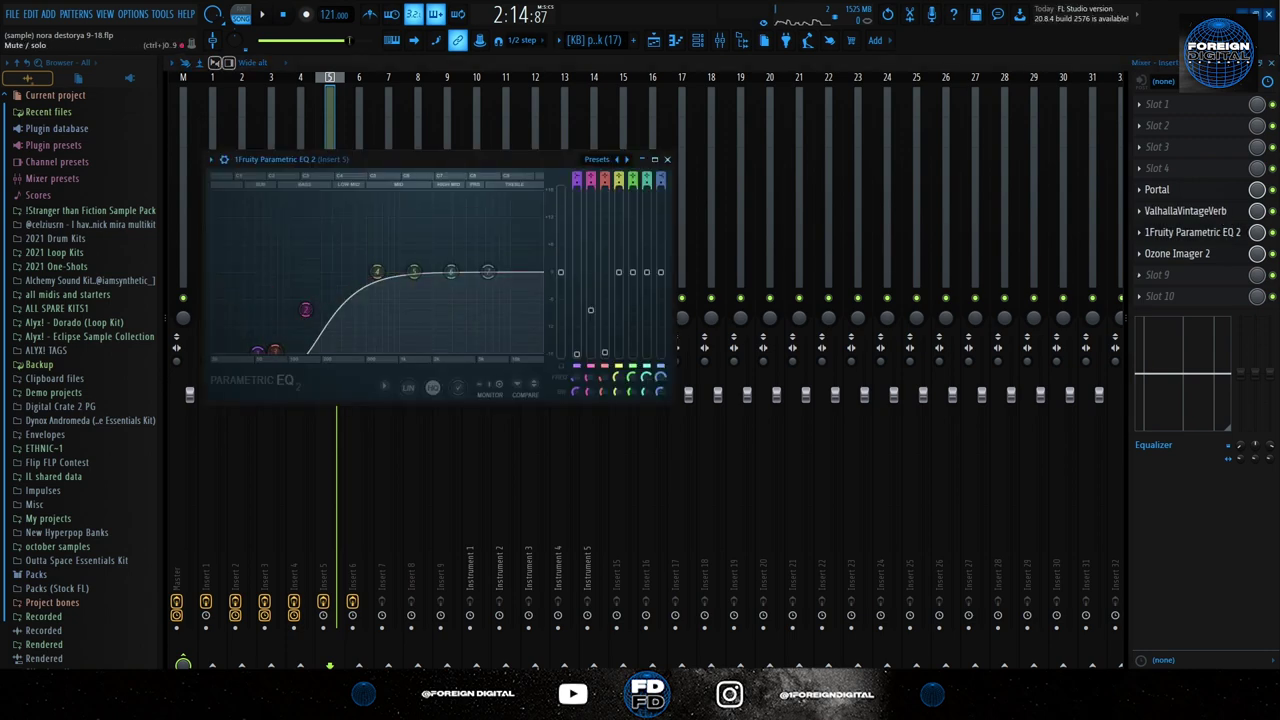
key("Escape")
Step: Set the Playlist position near bar 78 and play the final guitar (7) clip
key("F5")
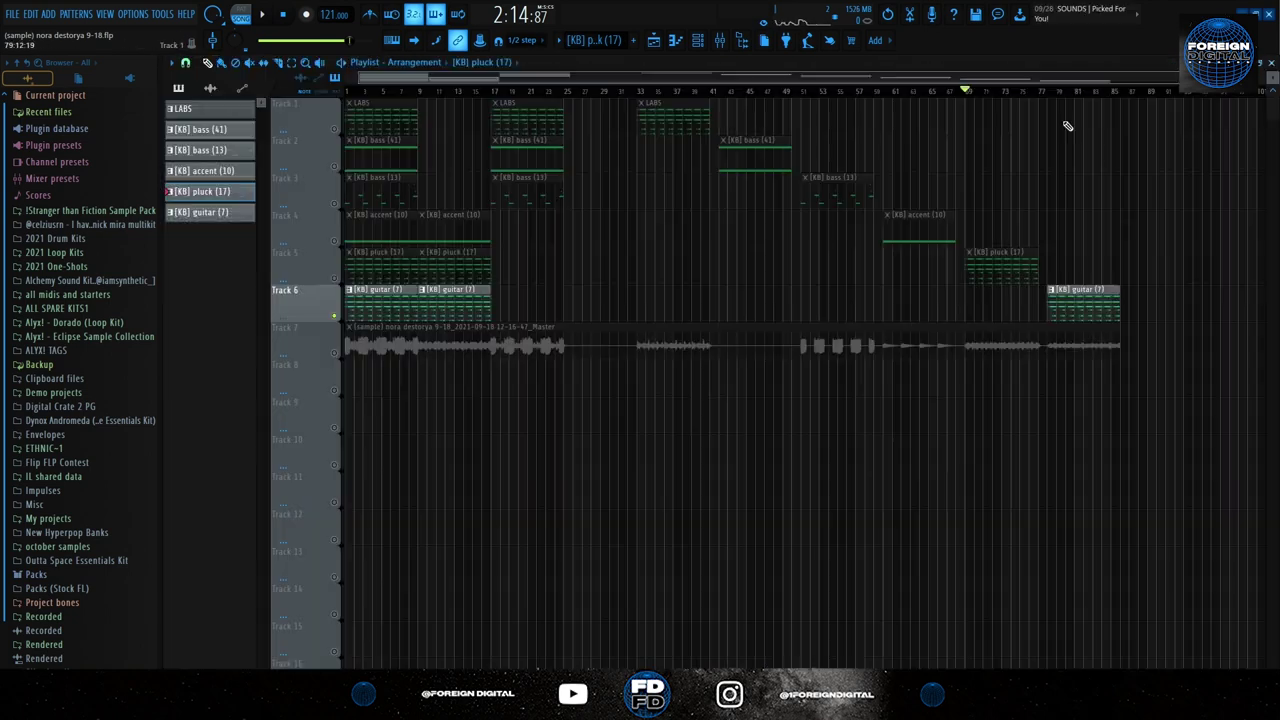
scroll(1066, 123, "down", 3)
left_click(983, 92)
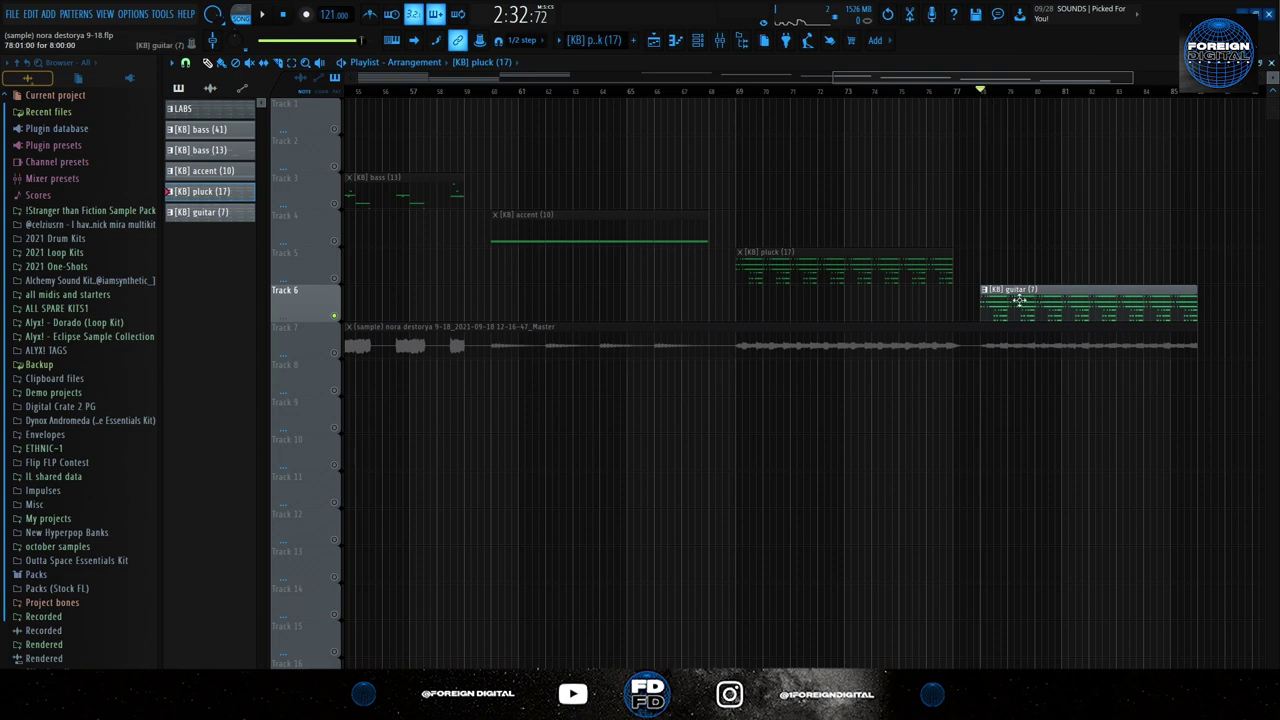
scroll(978, 296, "down", 5)
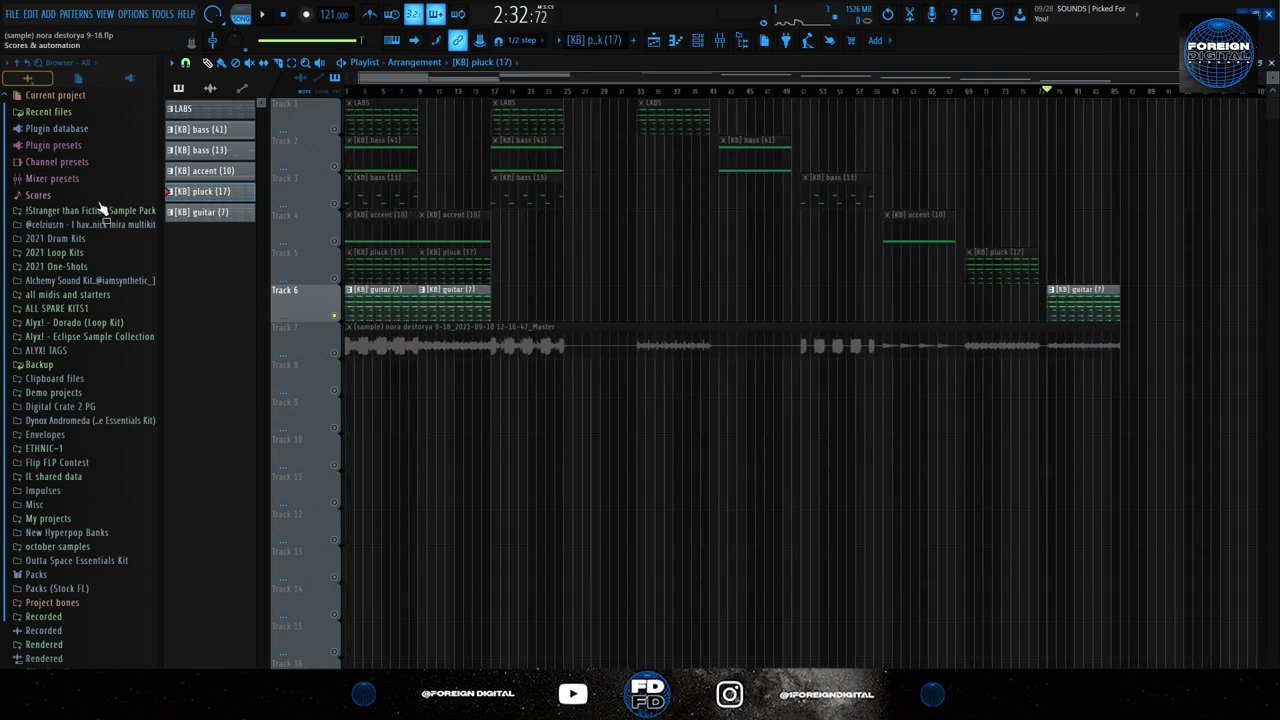
scroll(1136, 275, "up", 4)
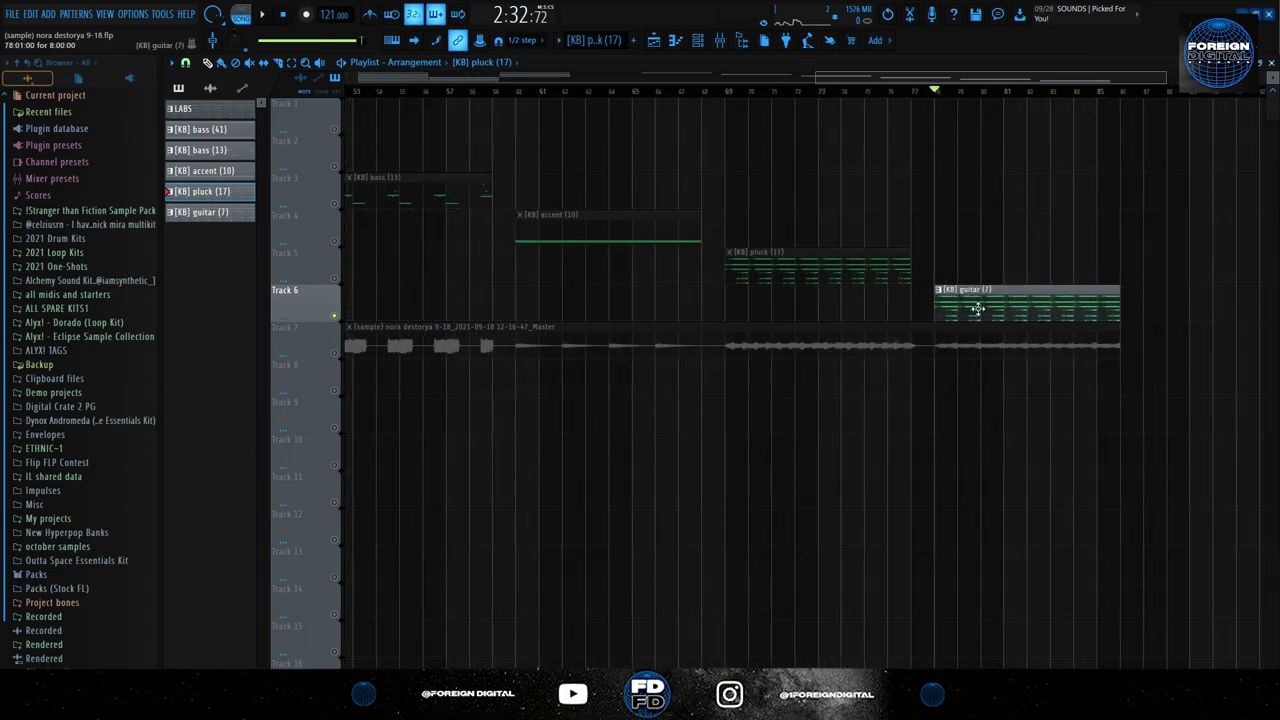
double_click(974, 306)
key("F7")
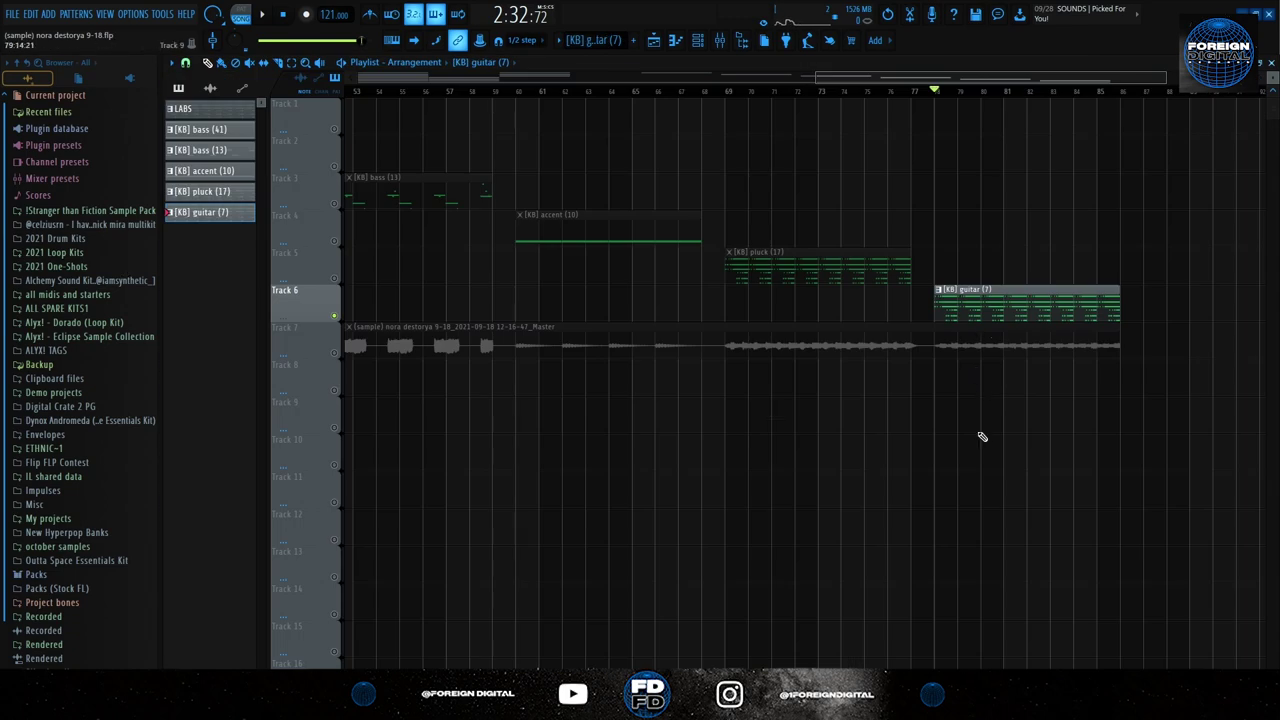
key("space")
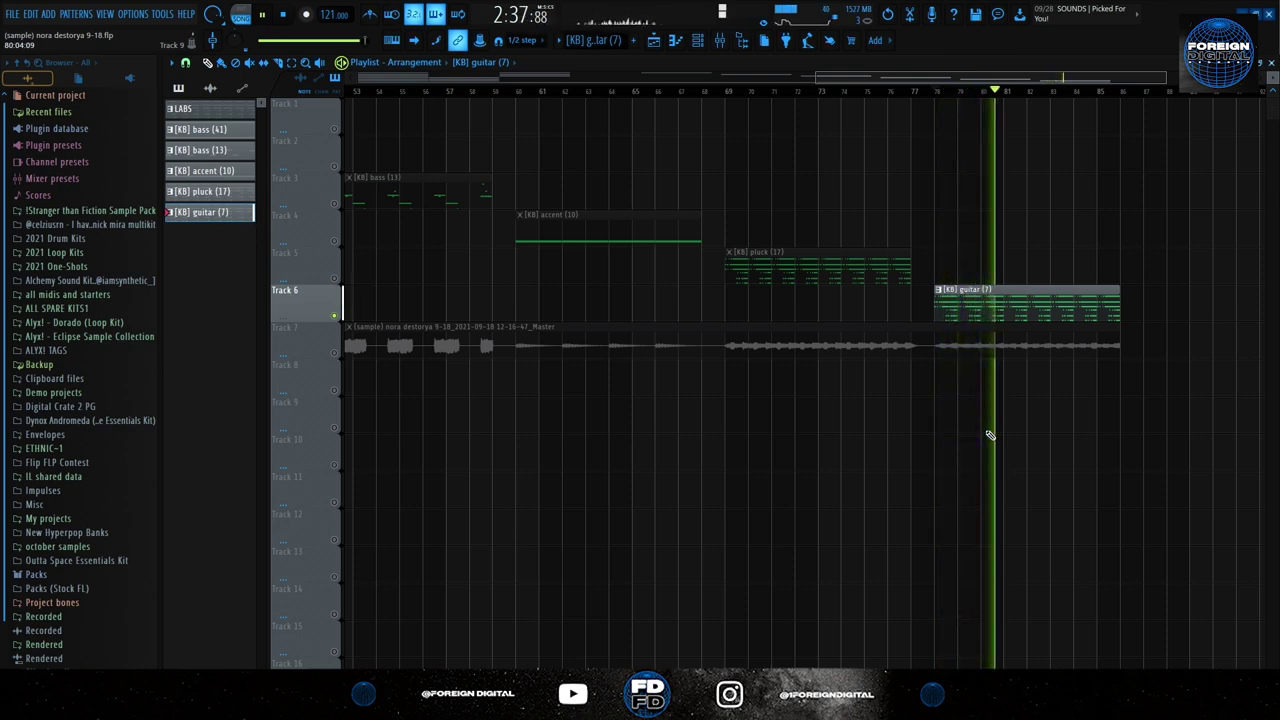
key("space")
Step: Play the guitar pattern from the piano roll
left_click(720, 40)
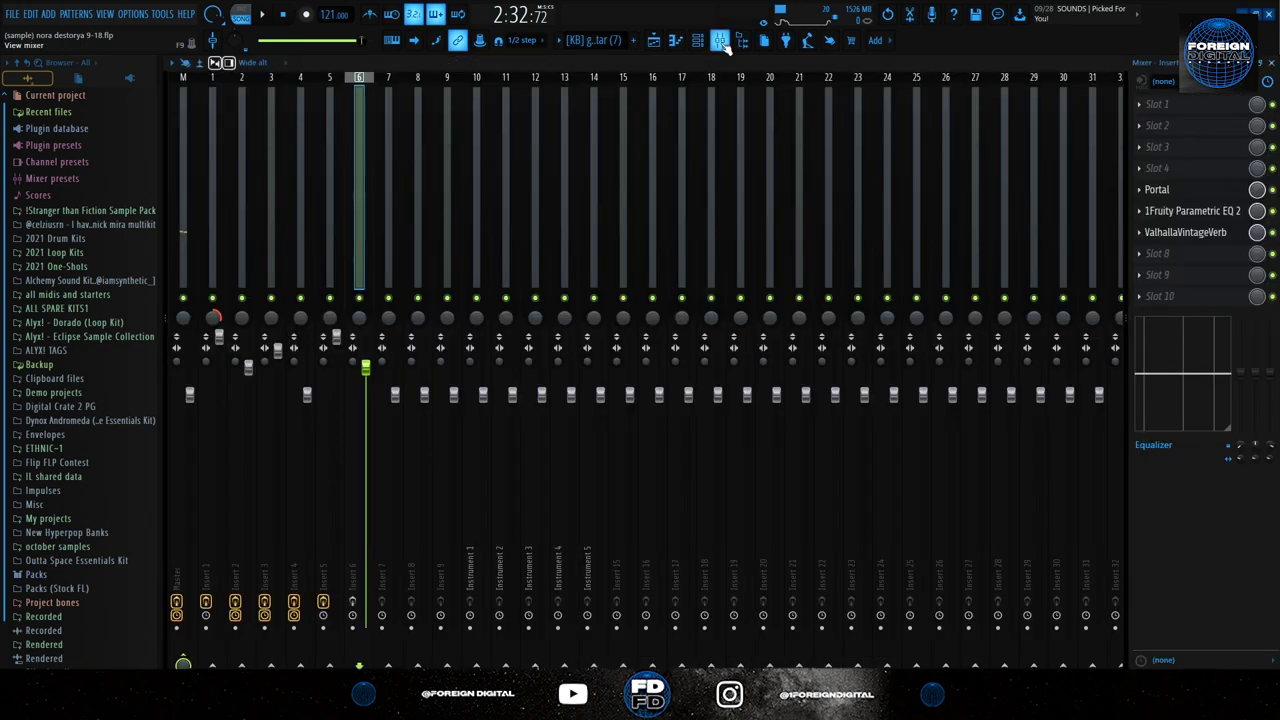
left_click(352, 602)
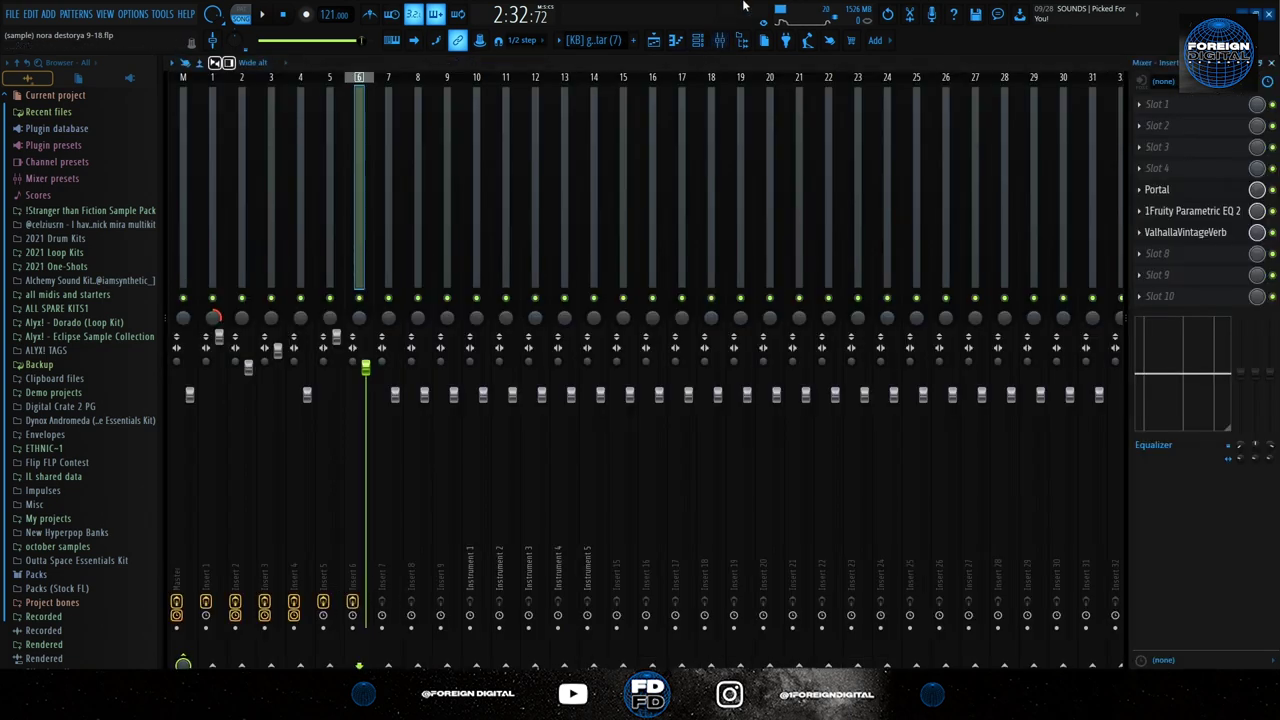
left_click(688, 40)
key("space")
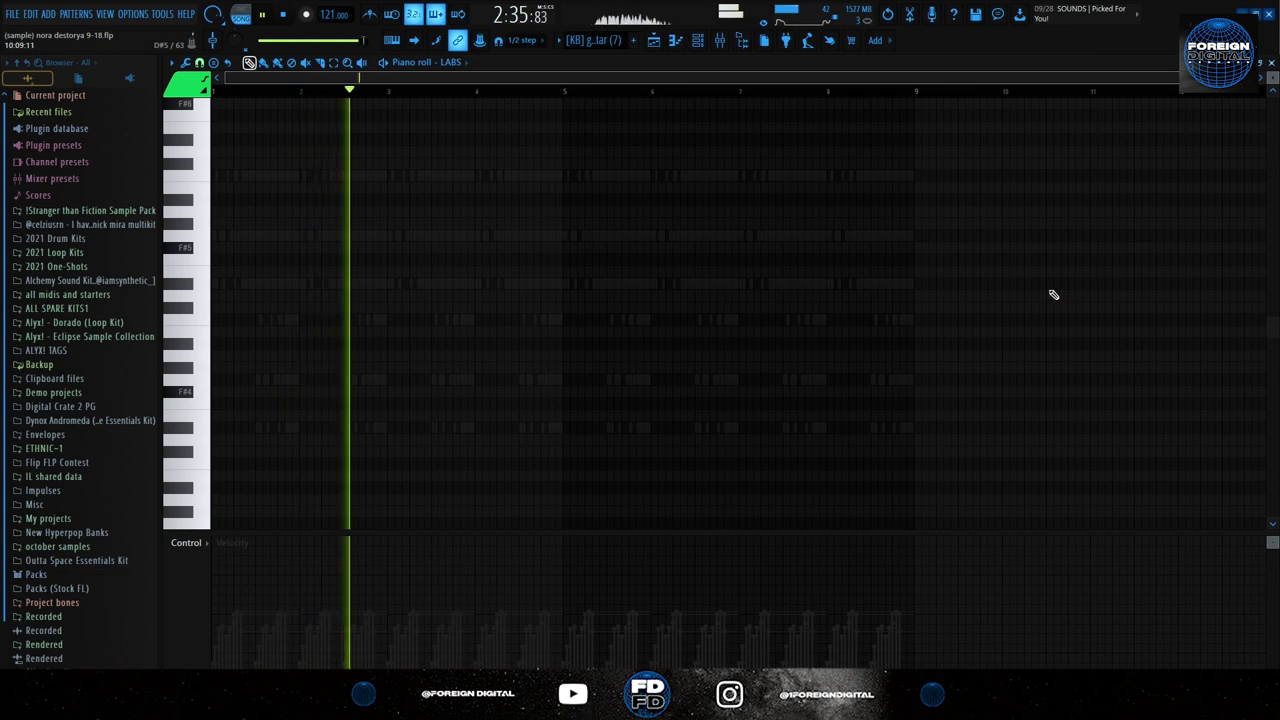
key("space")
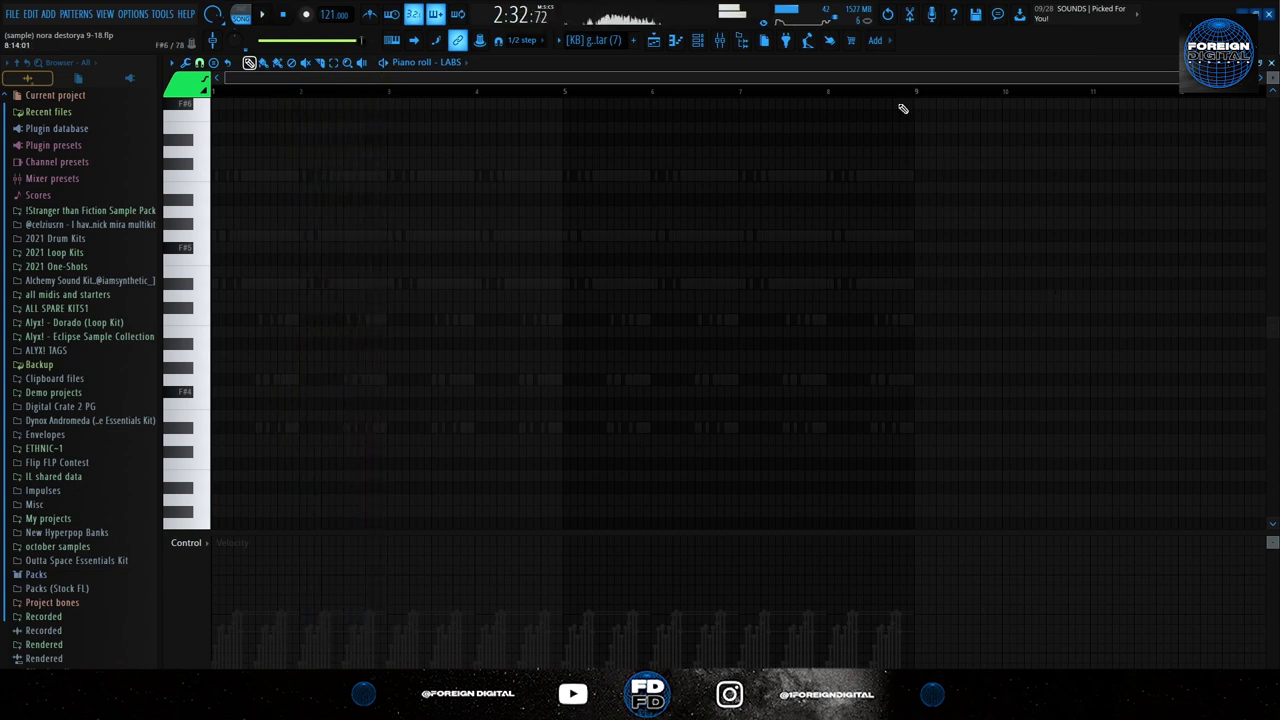
Step: Inspect insert 6's Portal (Nora Destroya preset) and its Fruity Parametric EQ 2
left_click(720, 42)
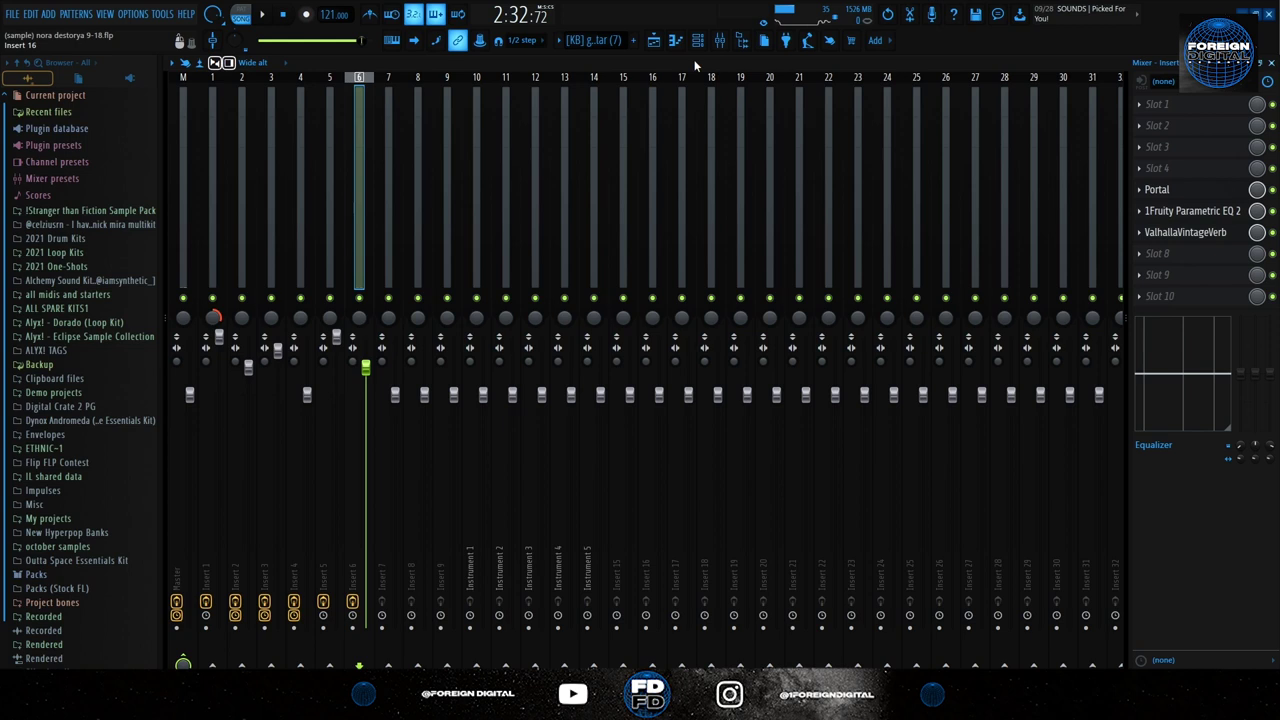
left_click(1208, 193)
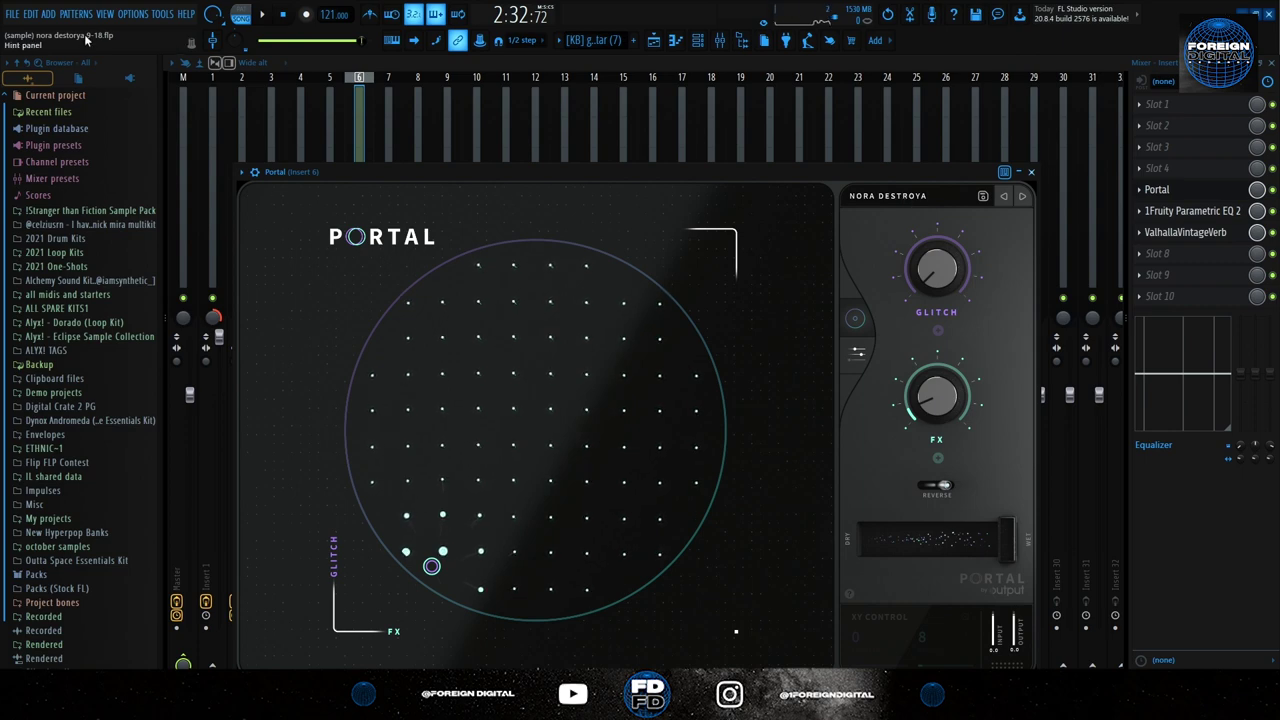
left_click(1210, 193)
left_click(1210, 212)
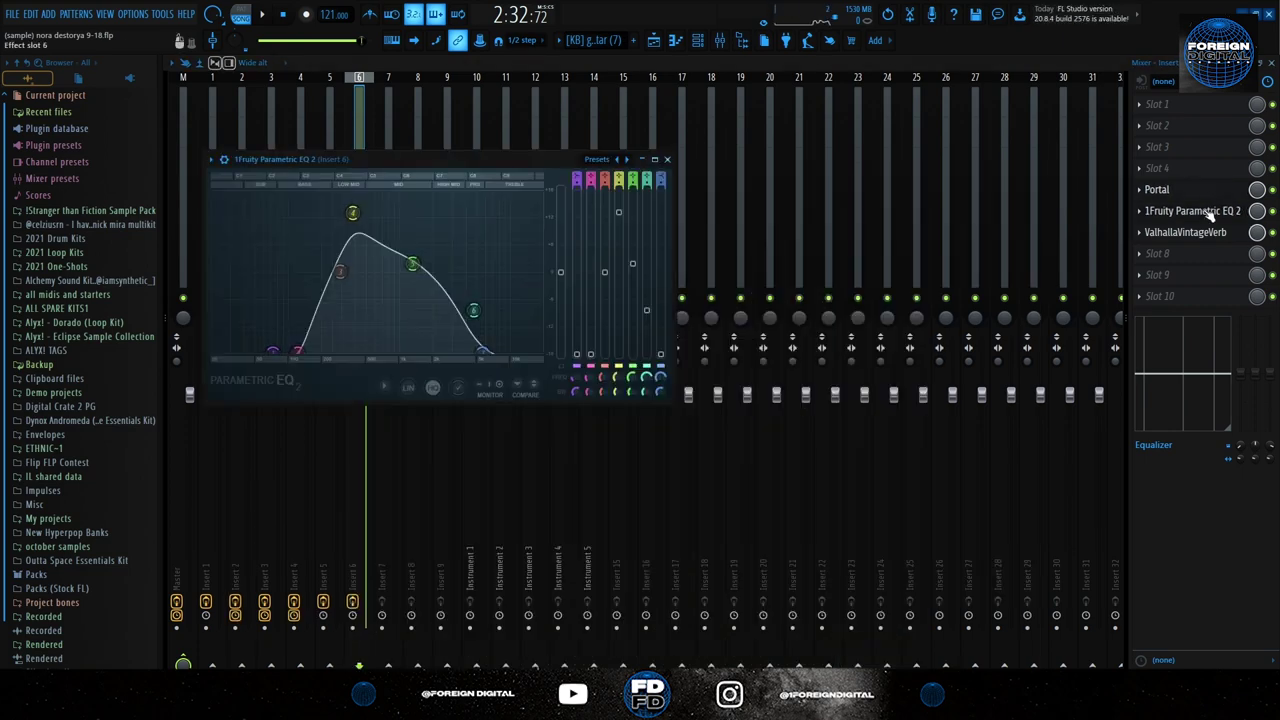
left_click(1195, 211)
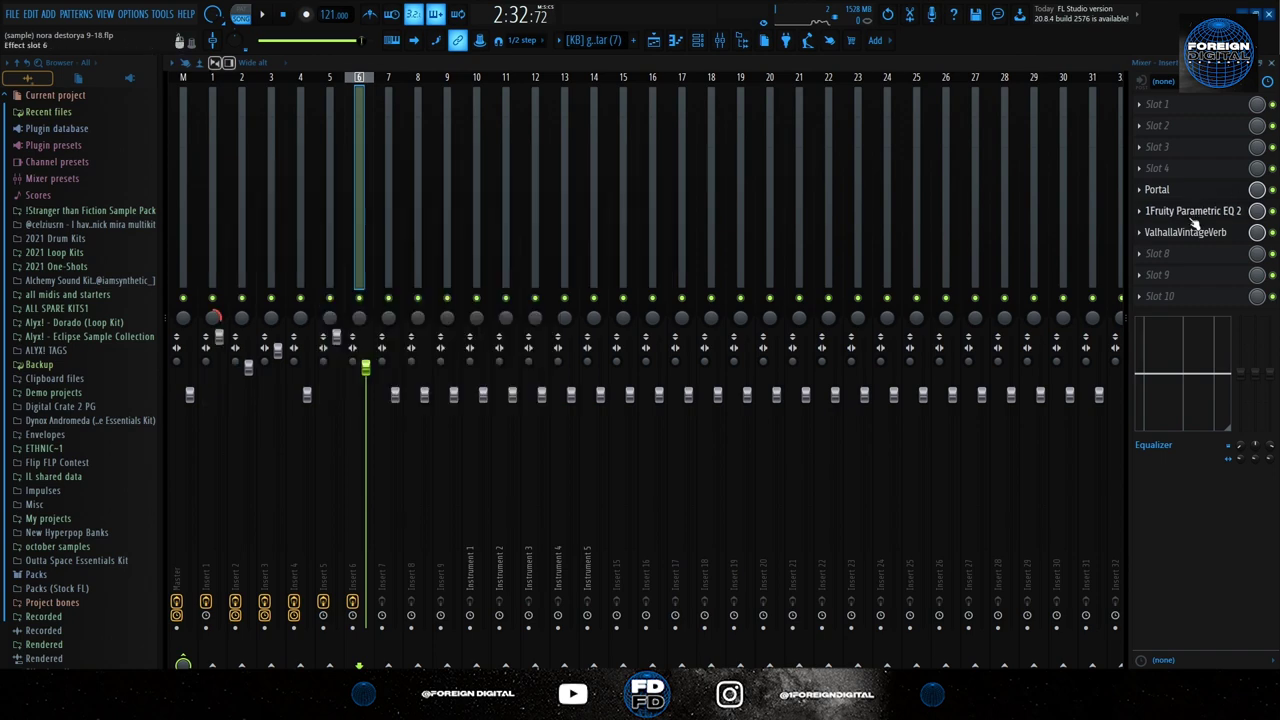
Step: Unmute Track 1 and Track 5, play the song from 0:00, then solo accent Track 4
left_click(421, 15)
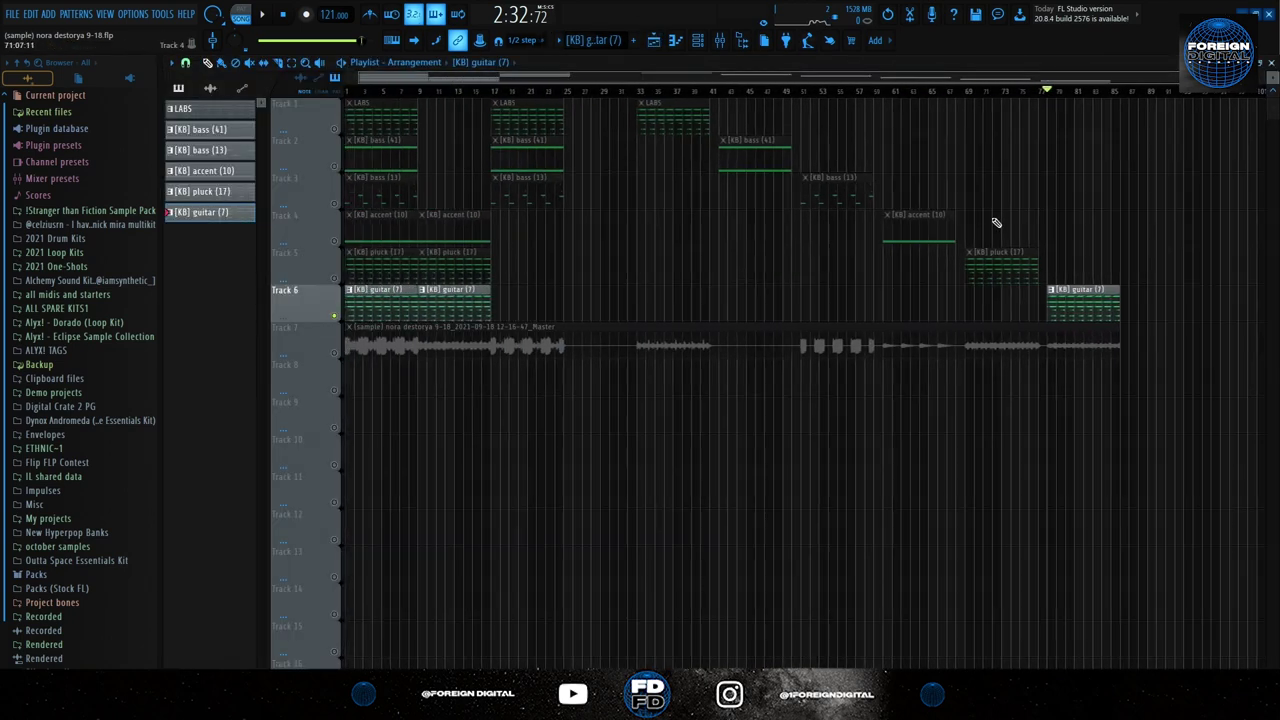
key("space")
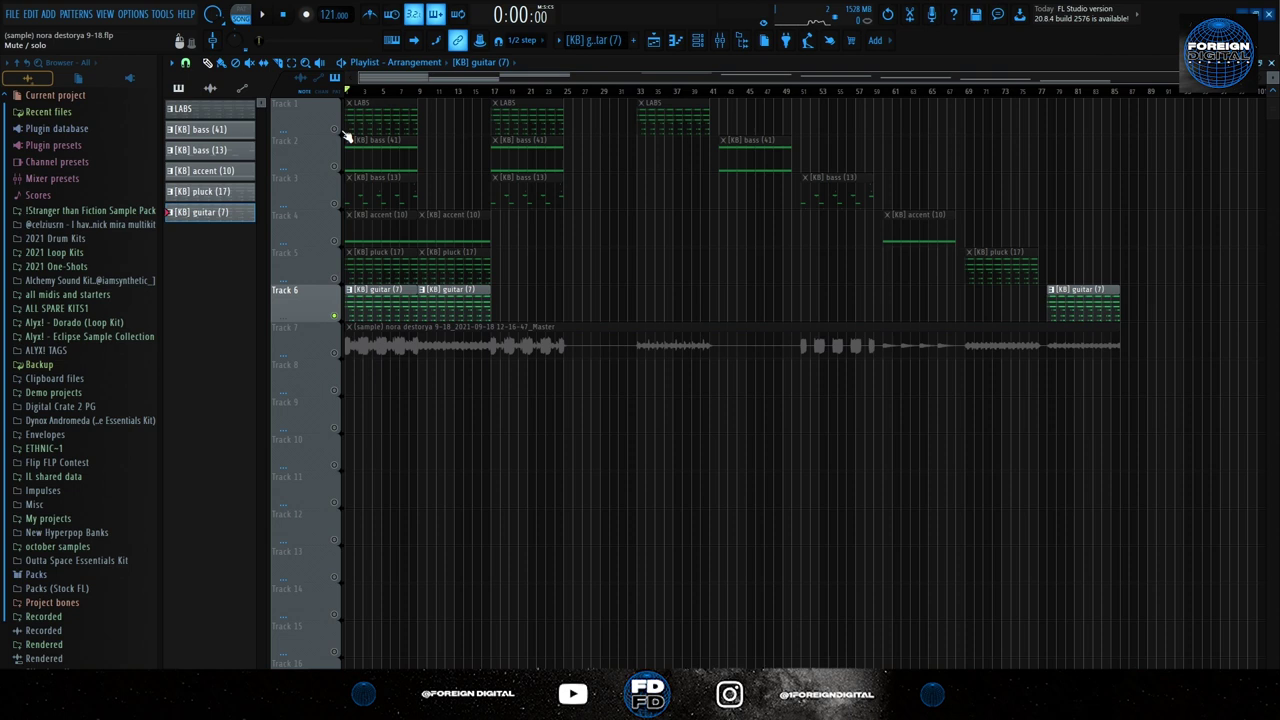
left_click(334, 129)
left_click(334, 278)
key("space")
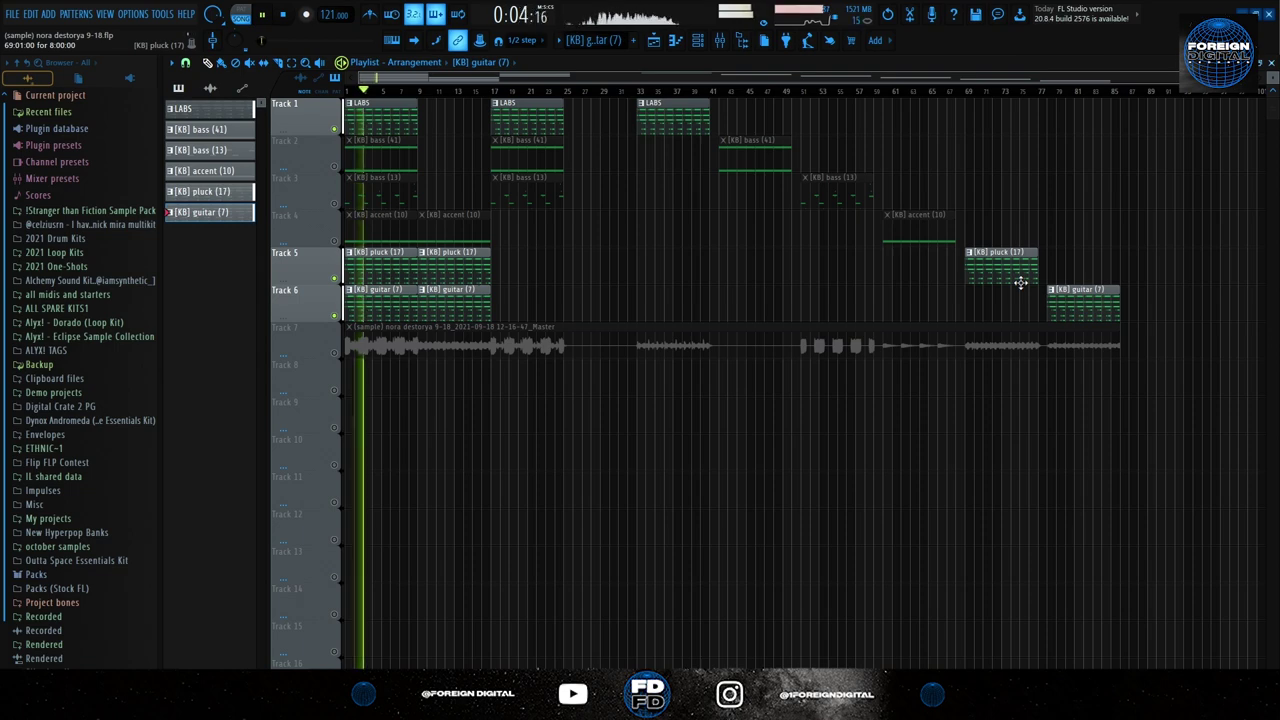
key("space")
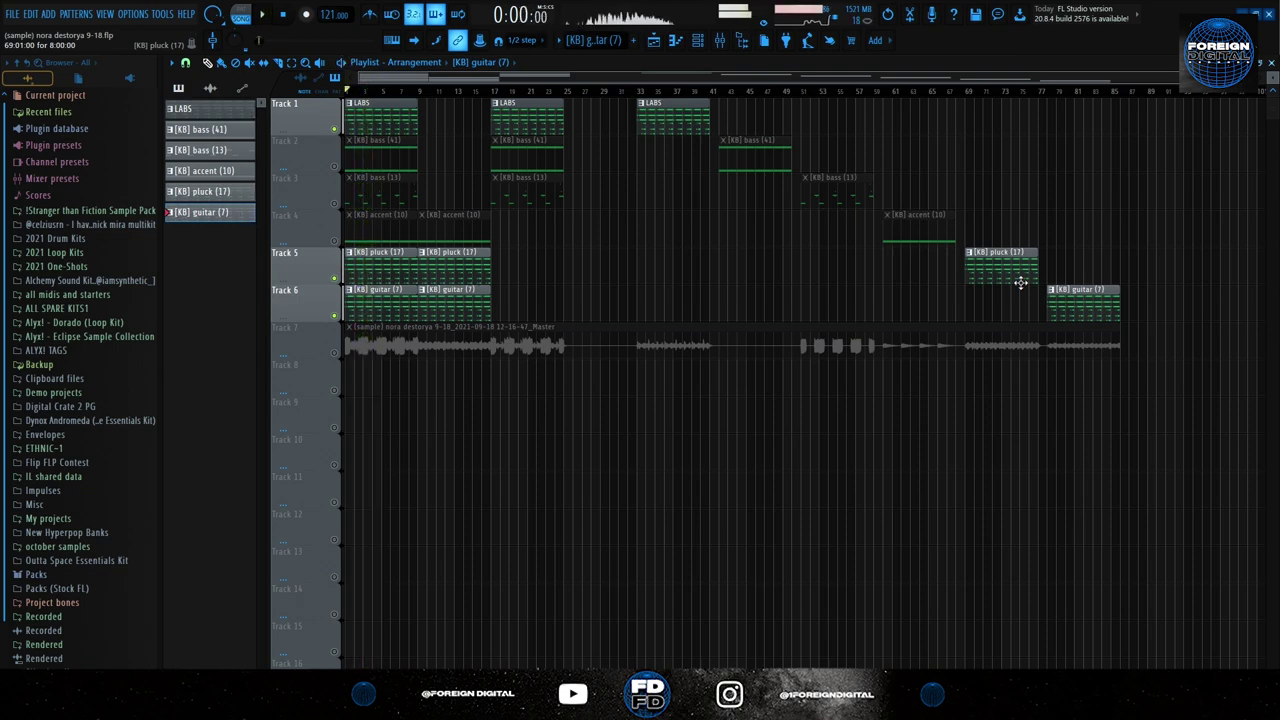
right_click(335, 241)
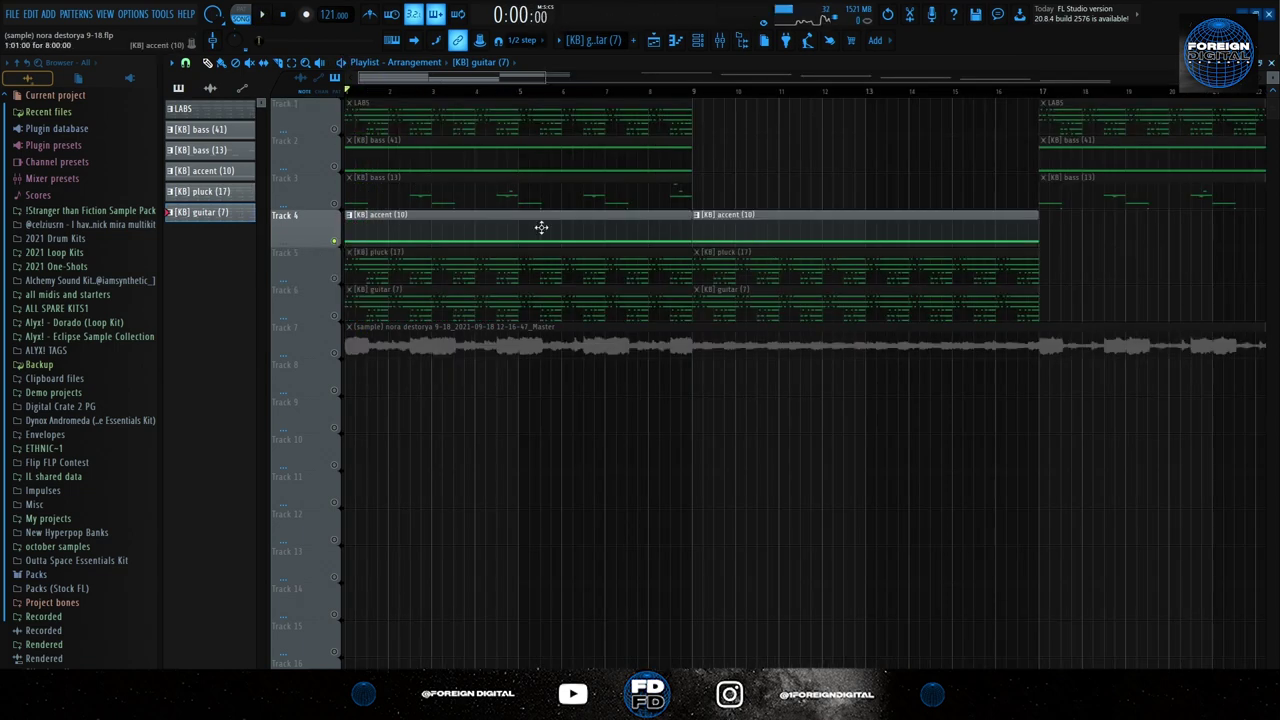
Step: Open the [KB] accent (10) clip's four sustained D4 notes in the piano roll and play them twice
double_click(399, 226)
scroll(418, 231, "down", 3)
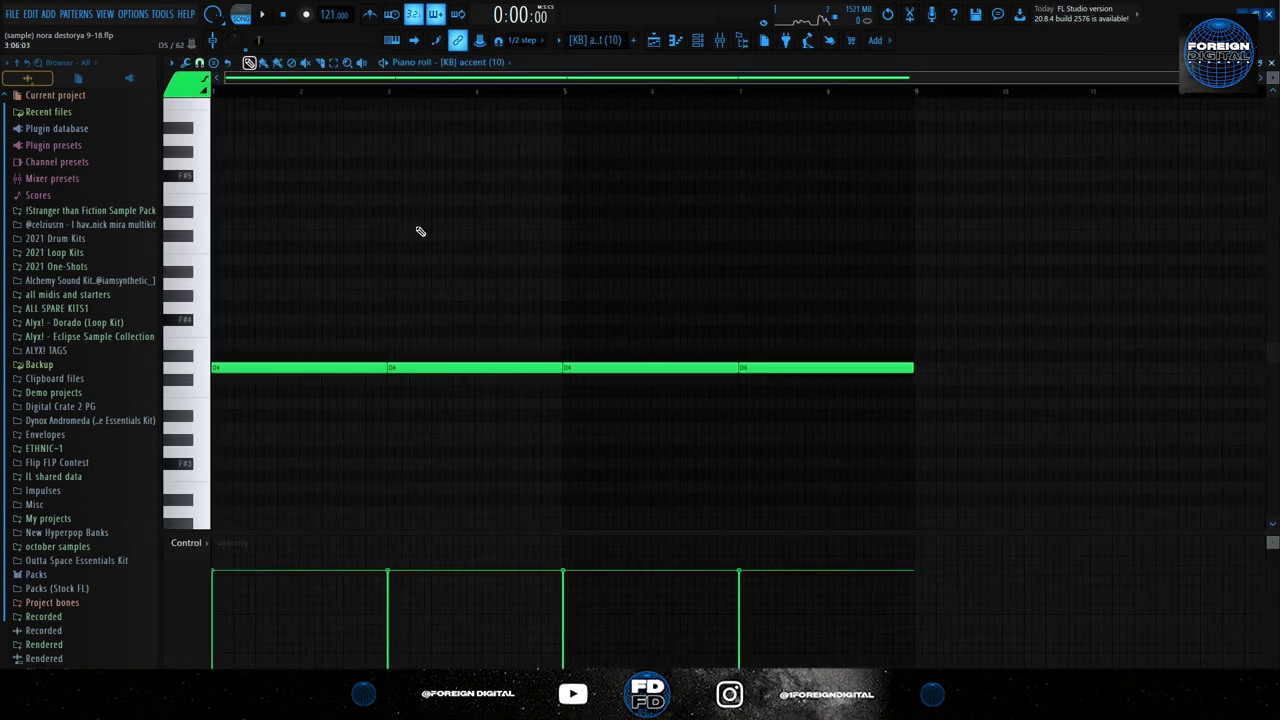
key("space")
key("space")
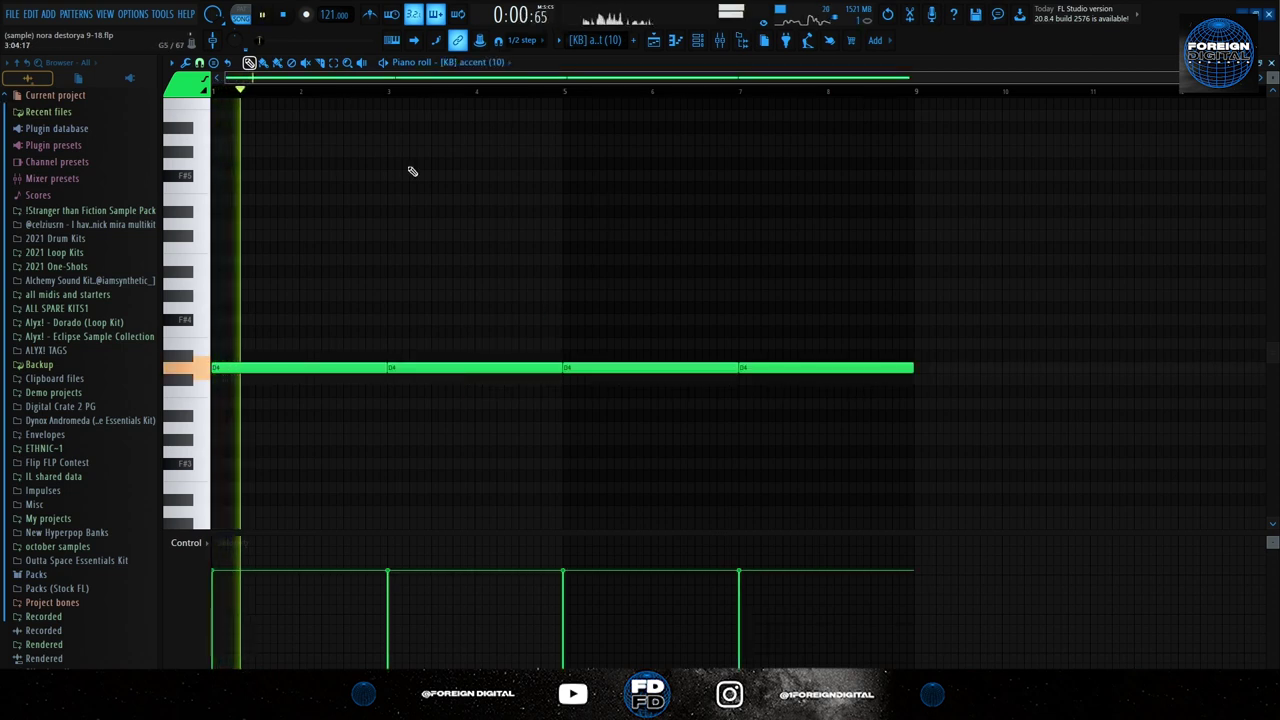
key("space")
Step: Open insert 4's ValhallaVintageVerb (Concert Hall, 10.64 s decay), then its Tremolator
left_click(720, 41)
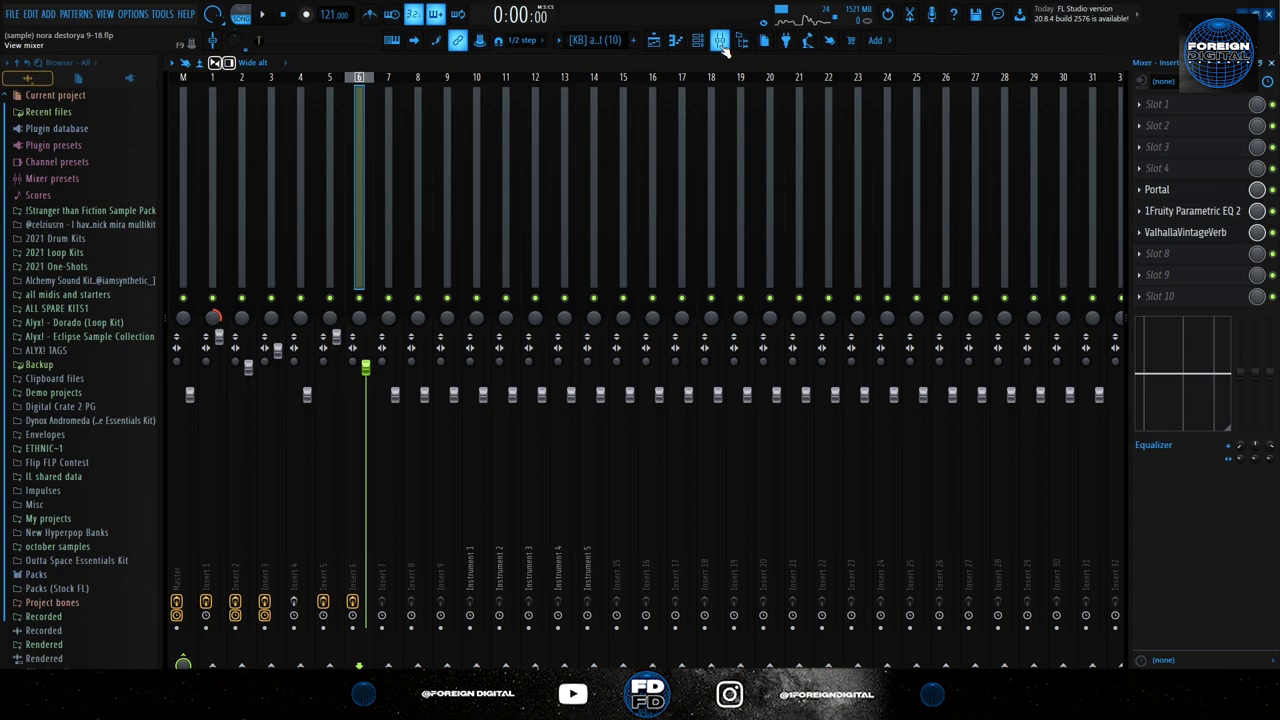
left_click(303, 160)
left_click(1197, 213)
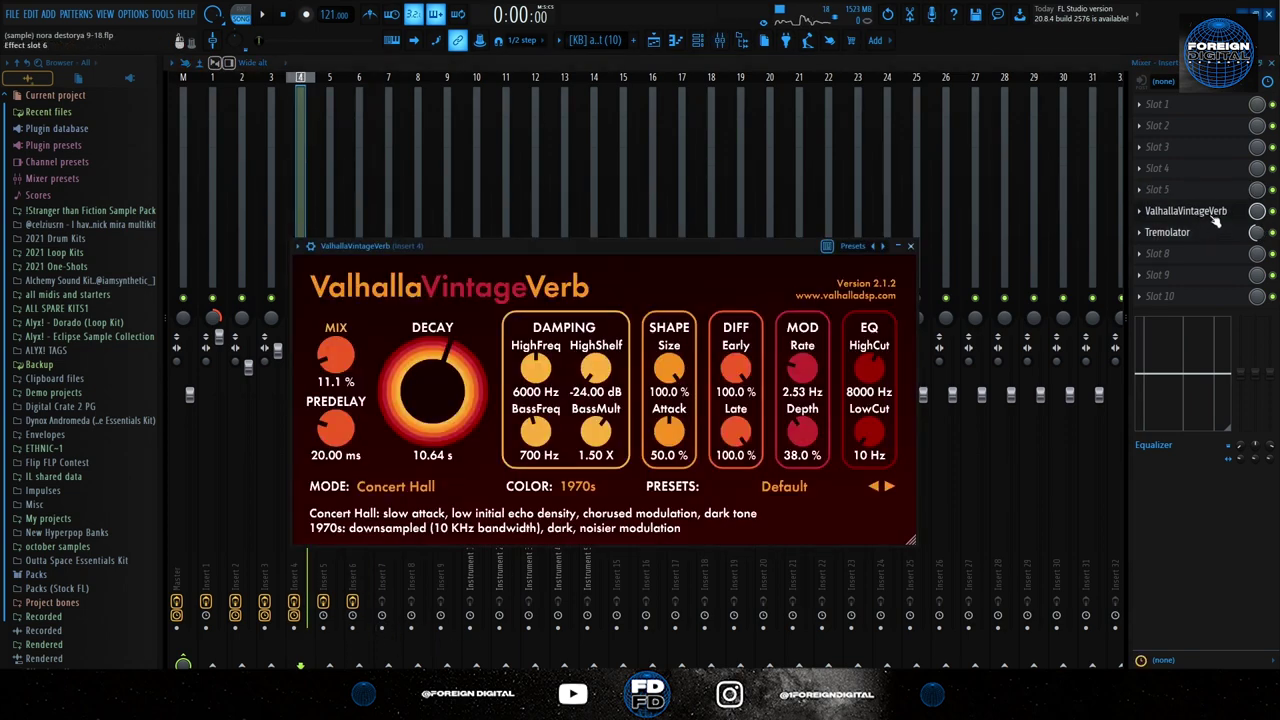
left_click(1200, 214)
left_click(1206, 232)
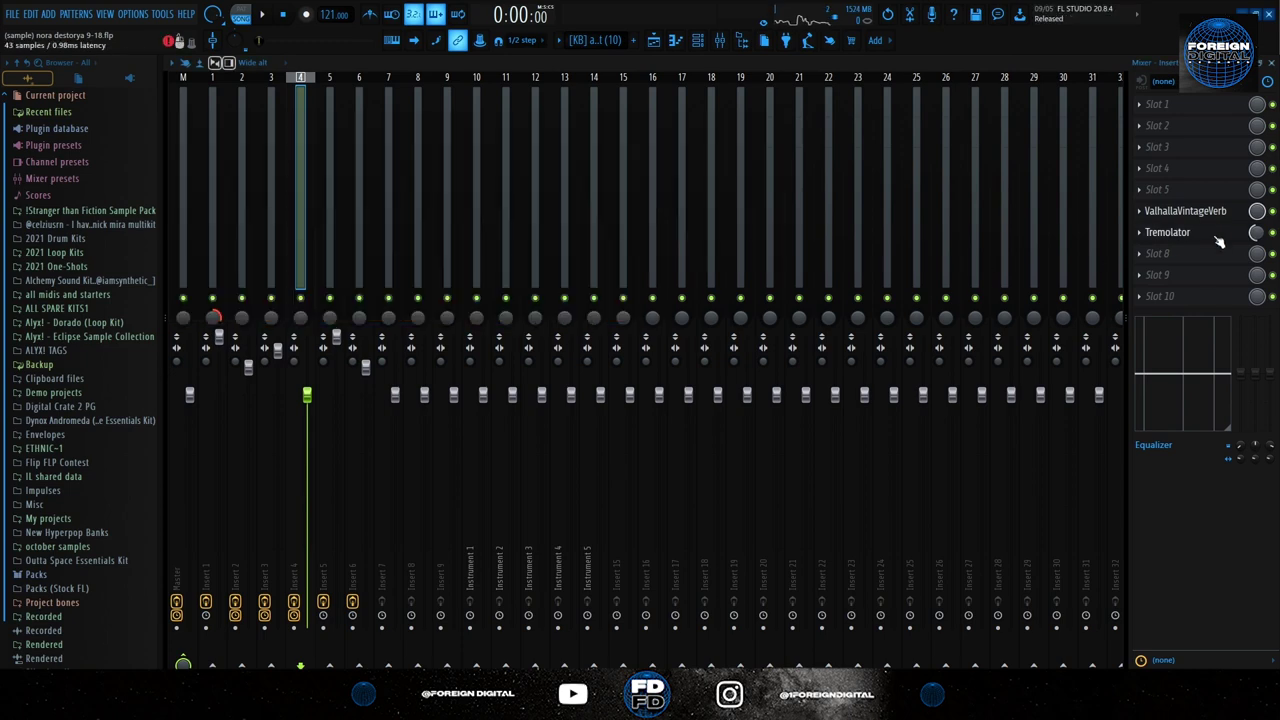
Step: Check the [KB] bass (13) sampler settings, then play the full arrangement from the start
left_click(653, 40)
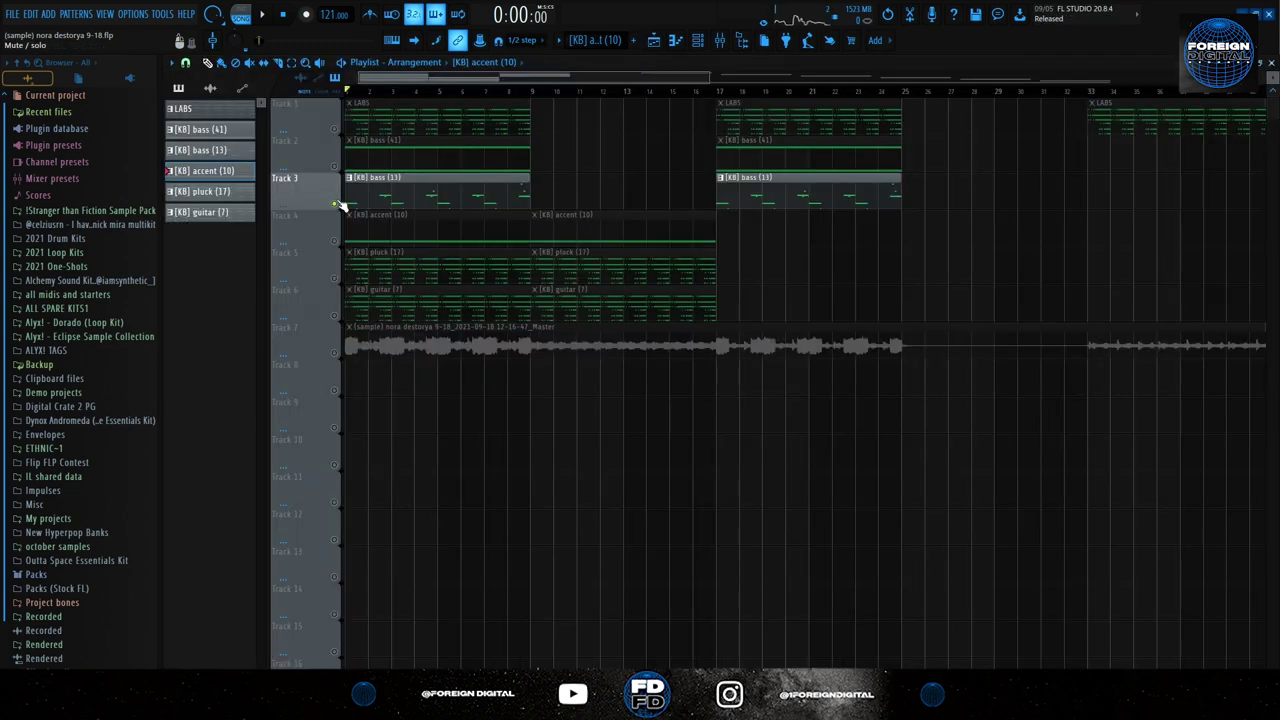
left_click(697, 40)
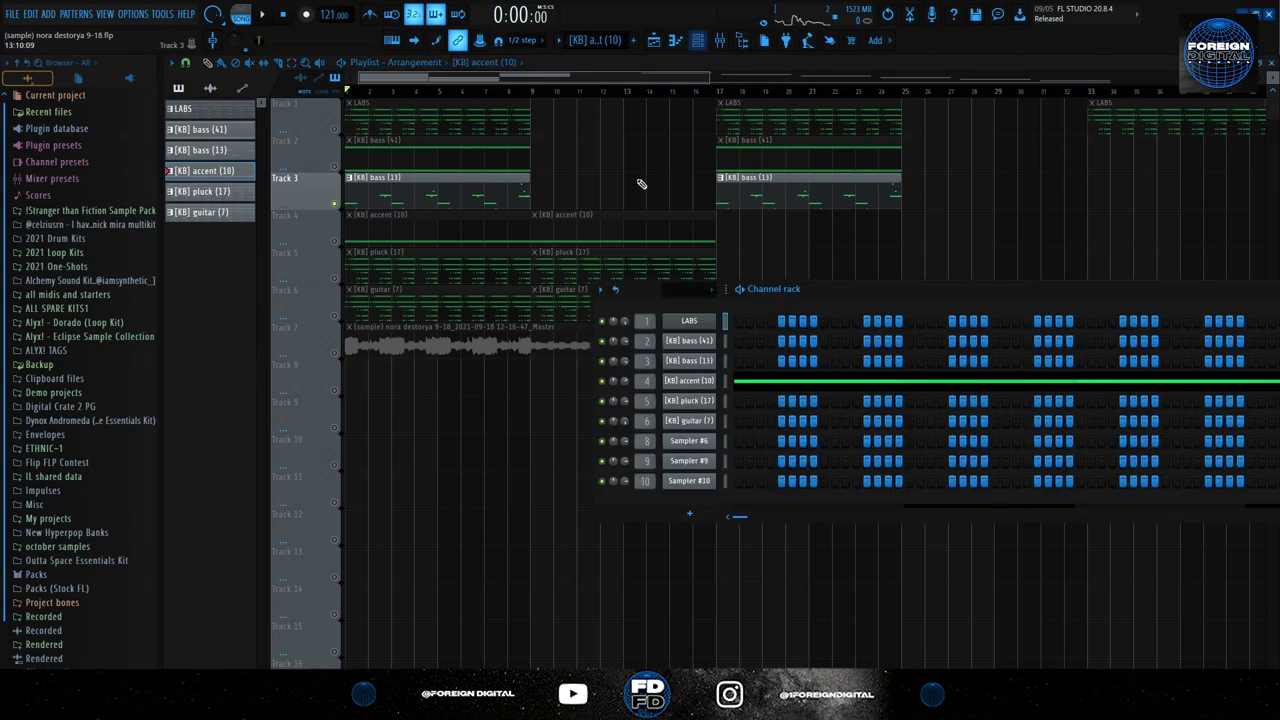
left_click(697, 342)
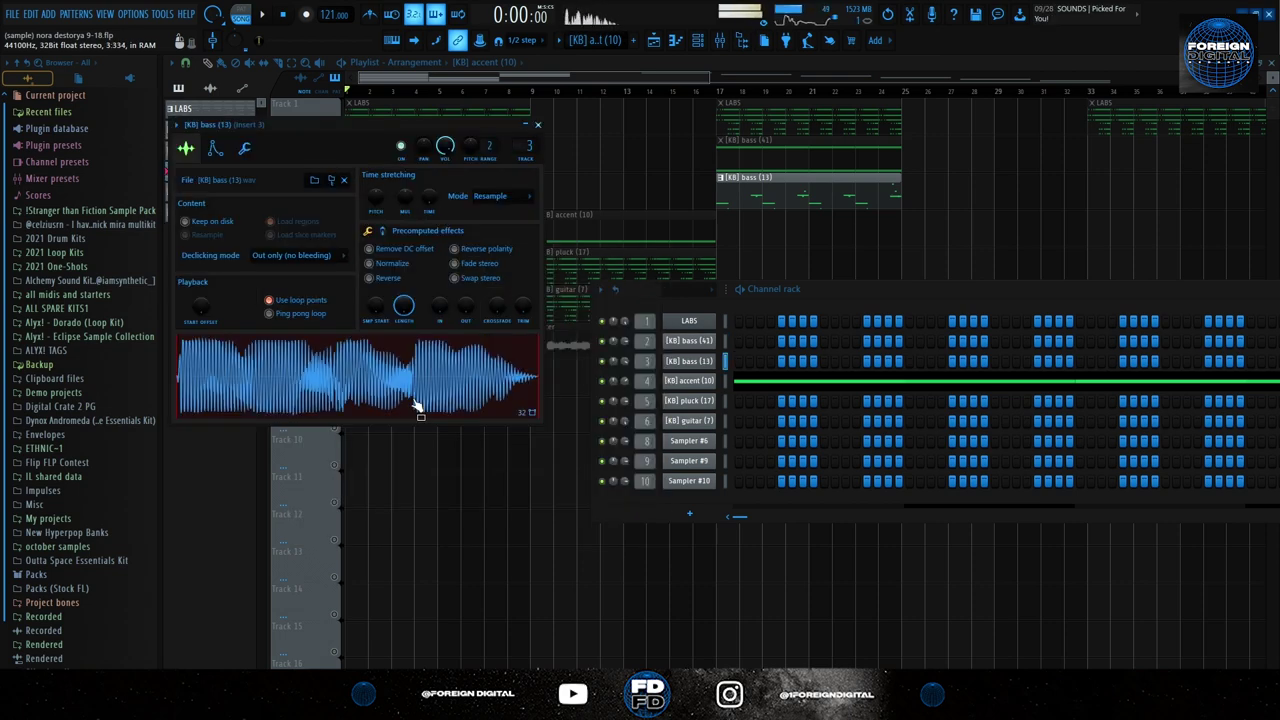
left_click(688, 362)
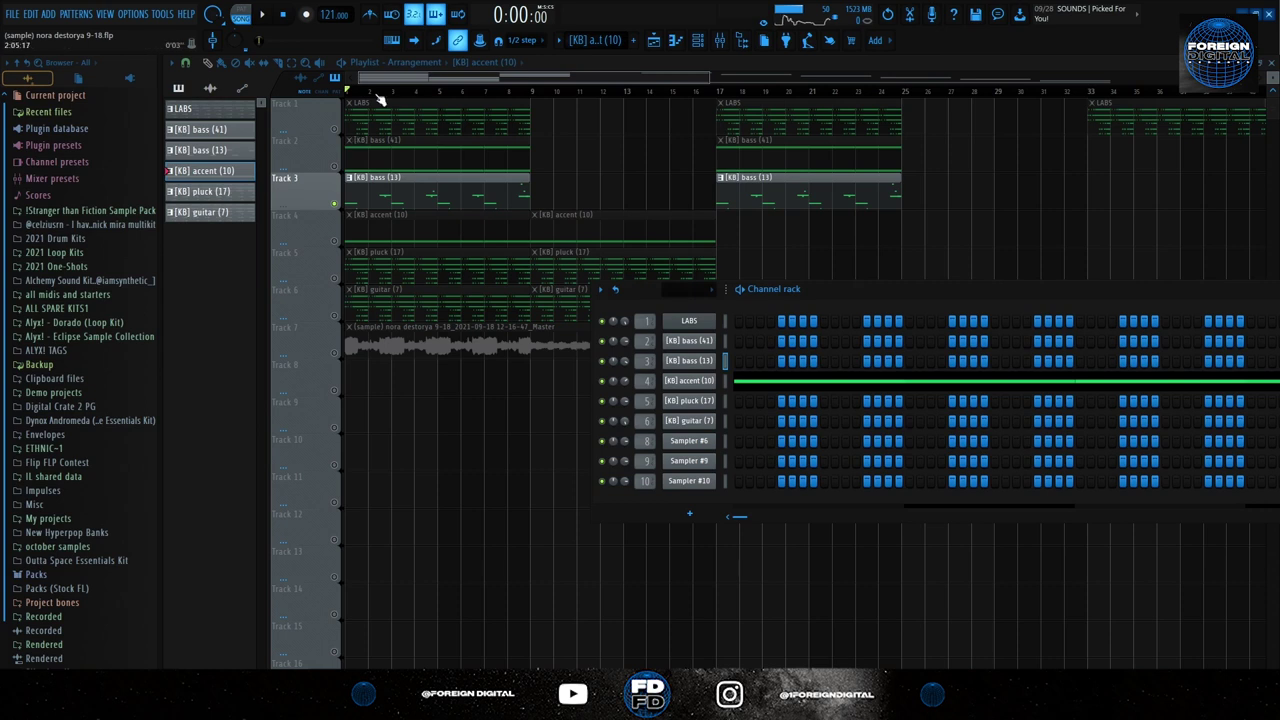
key("F6")
key("space")
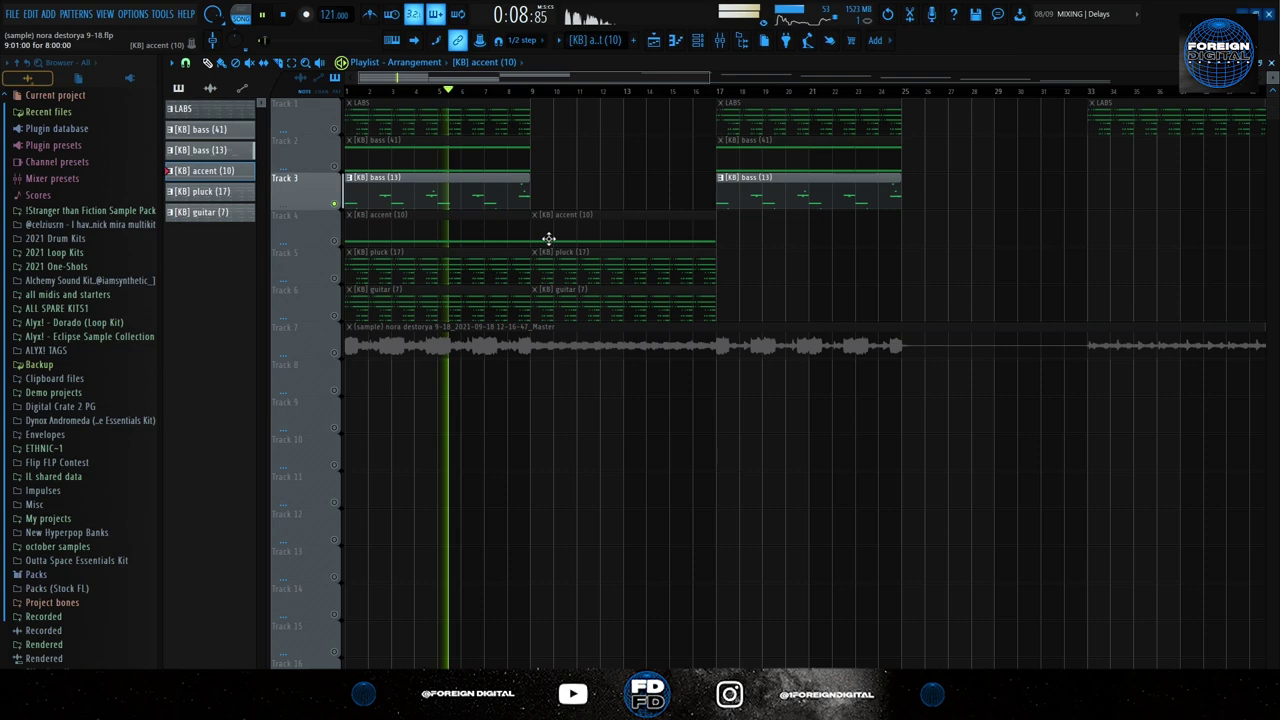
double_click(485, 190)
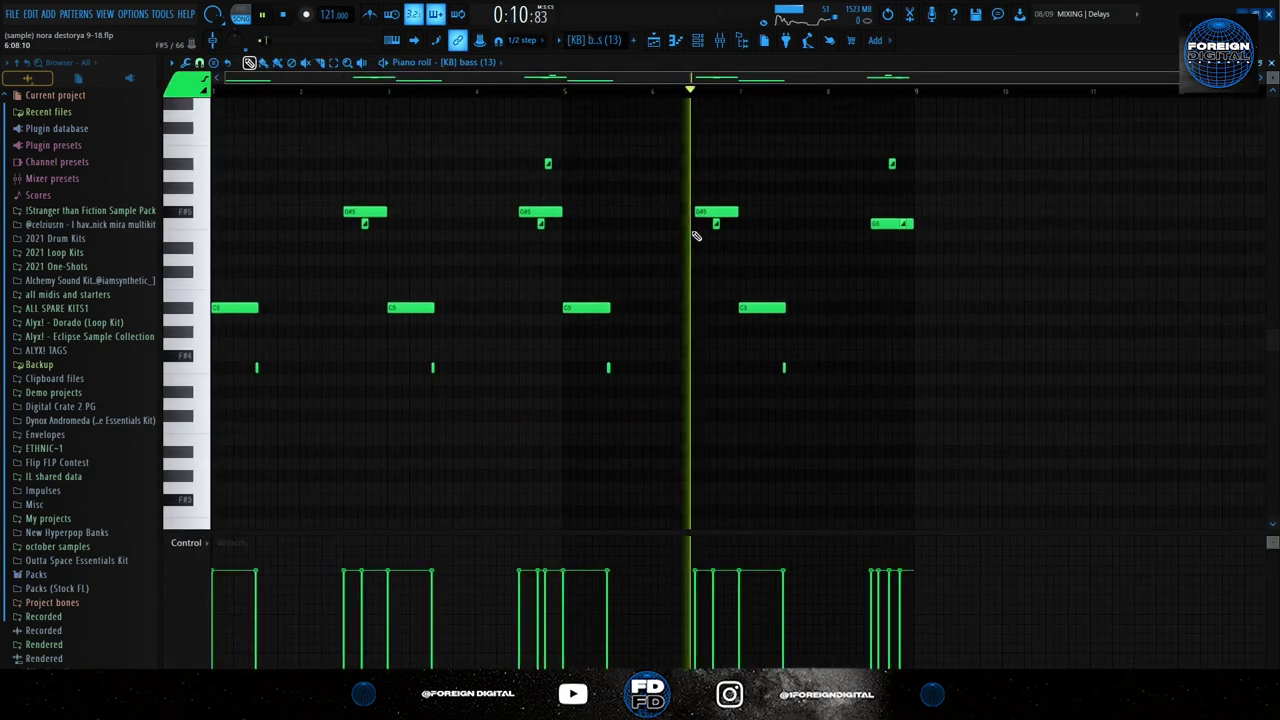
scroll(695, 237, "up", 2)
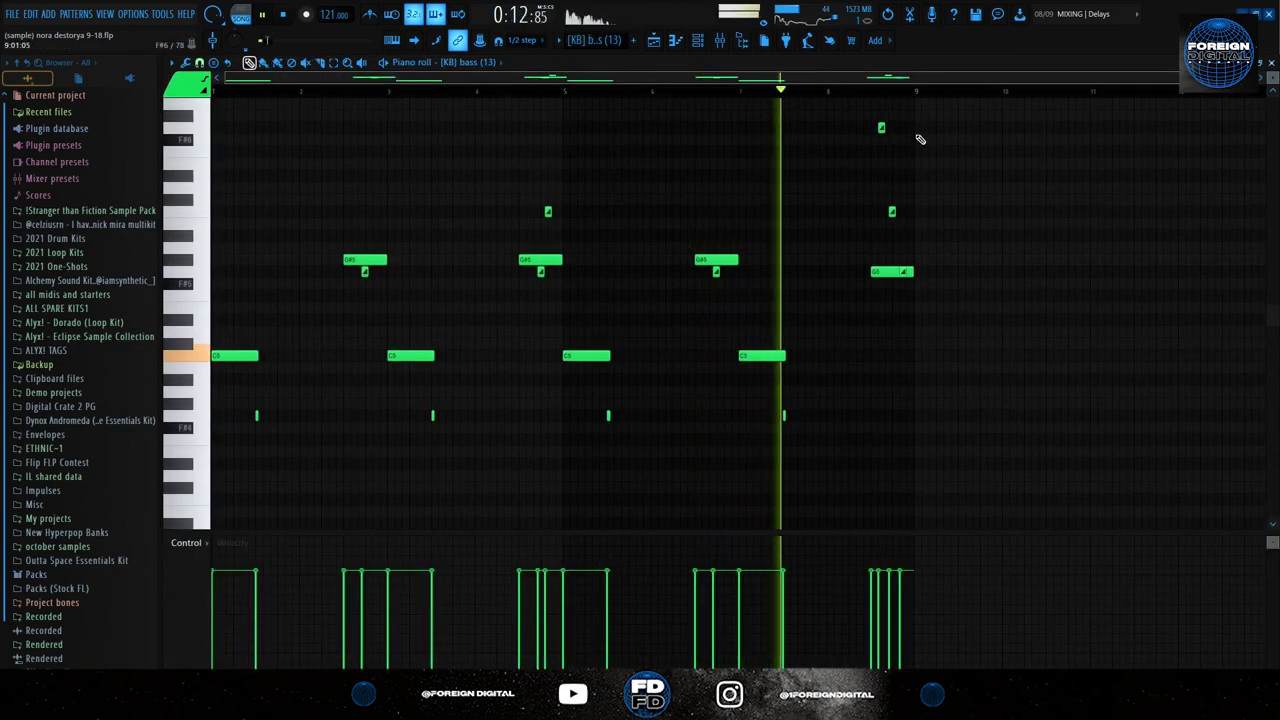
scroll(920, 139, "up", 5)
scroll(871, 166, "up", 3)
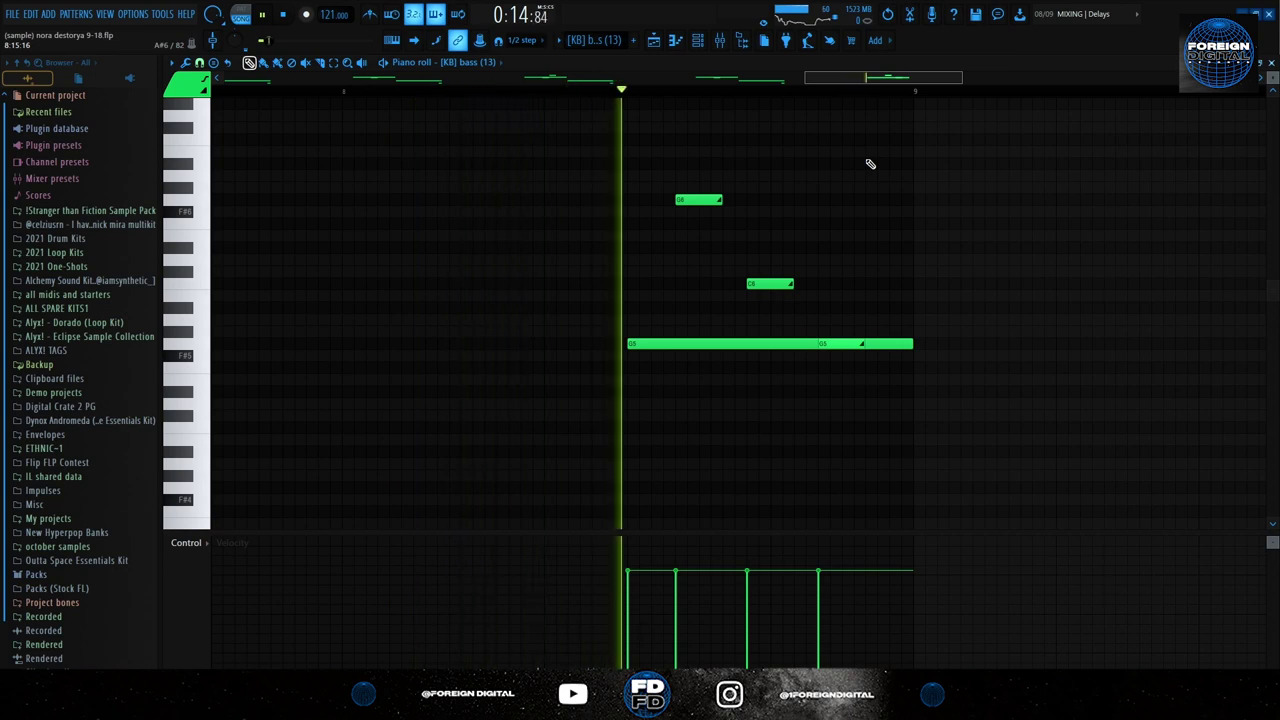
key("space")
scroll(373, 380, "down", 2)
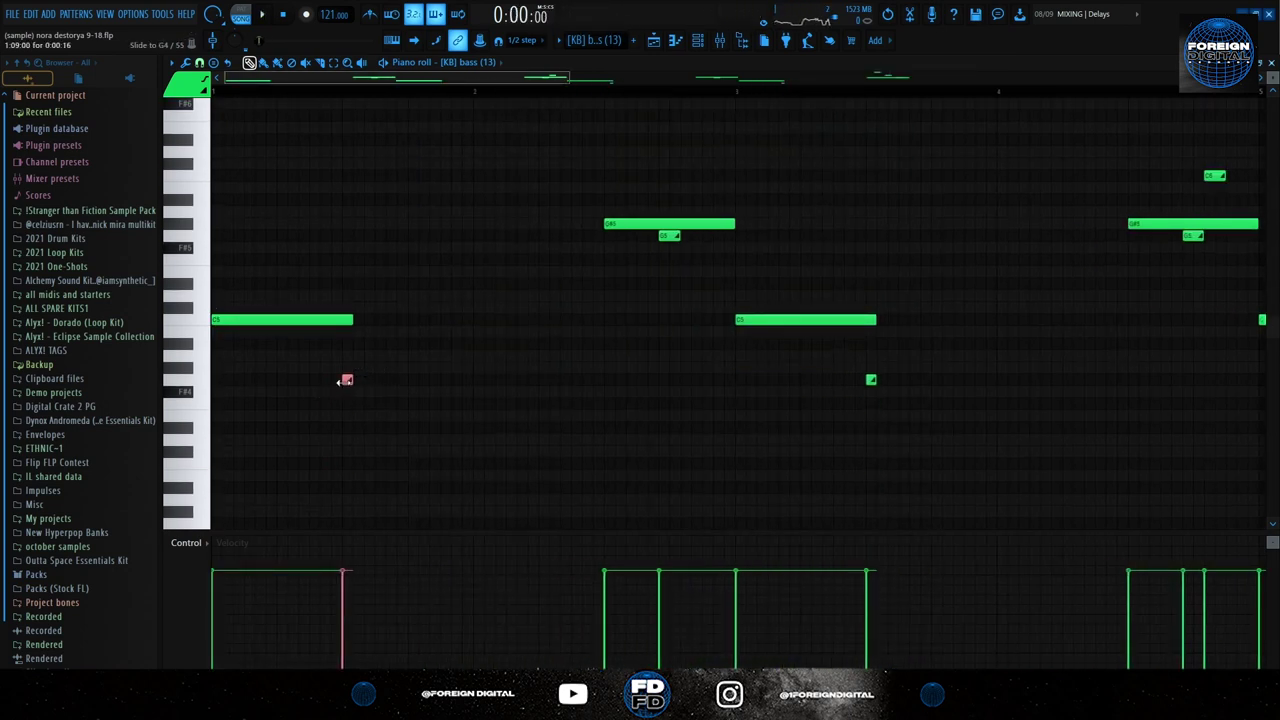
scroll(345, 380, "down", 3)
scroll(991, 349, "up", 4)
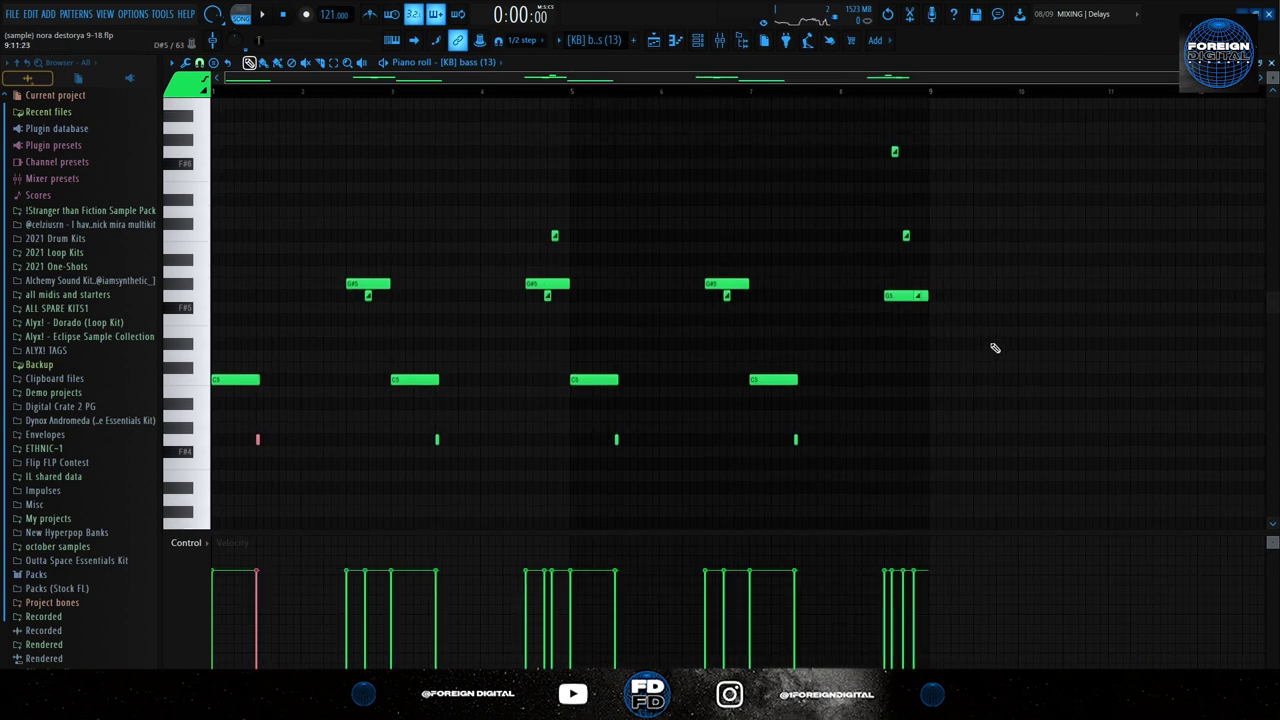
left_click_drag(1069, 391, 410, 165)
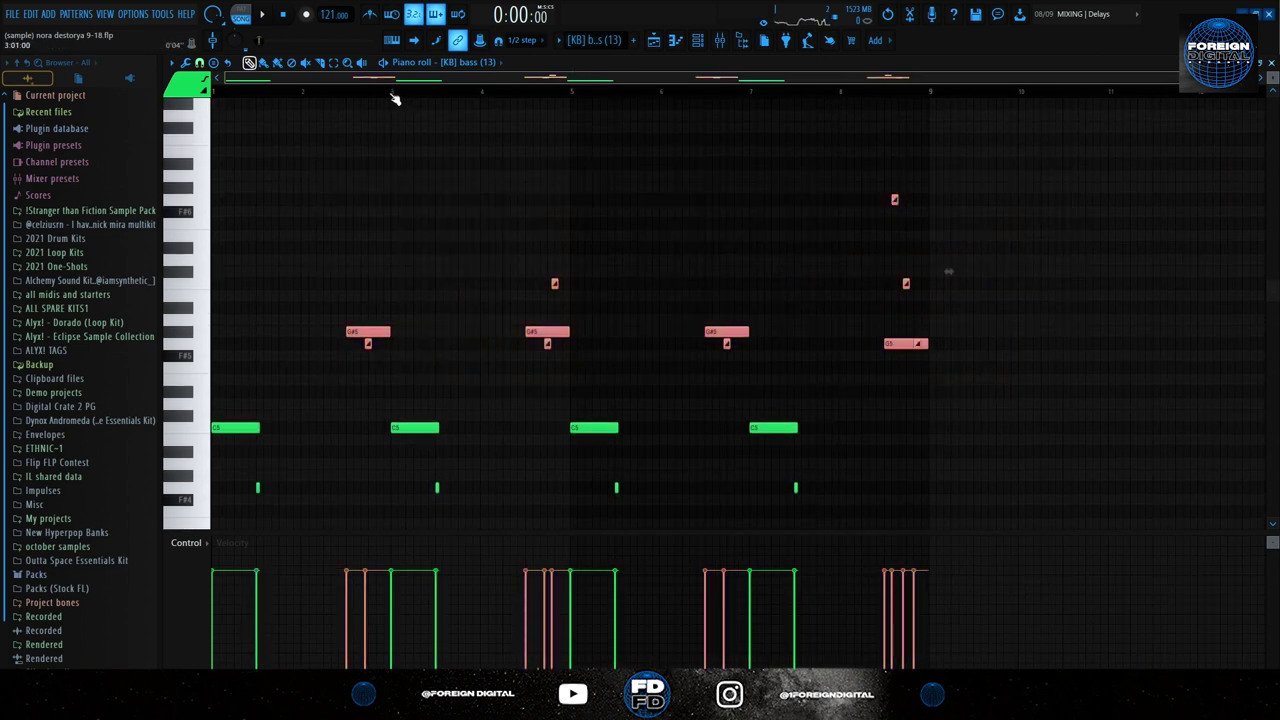
left_click_drag(395, 97, 194, 97)
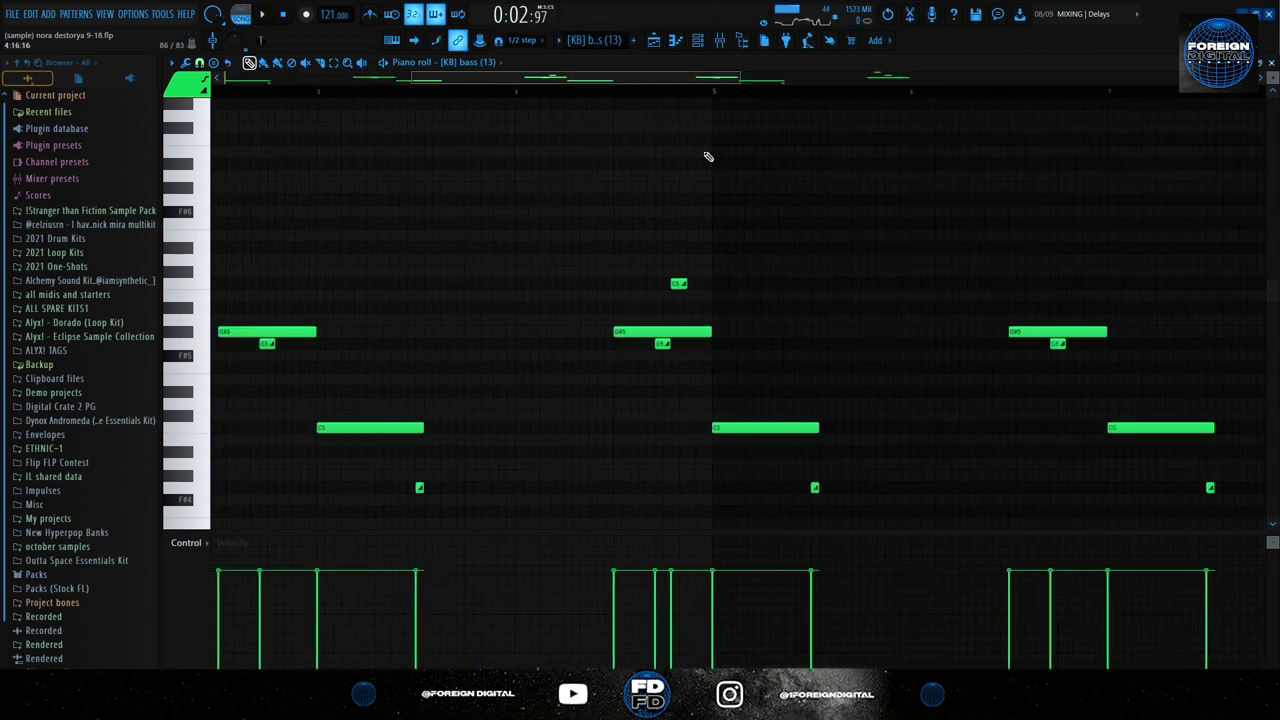
scroll(563, 100, "up", 2)
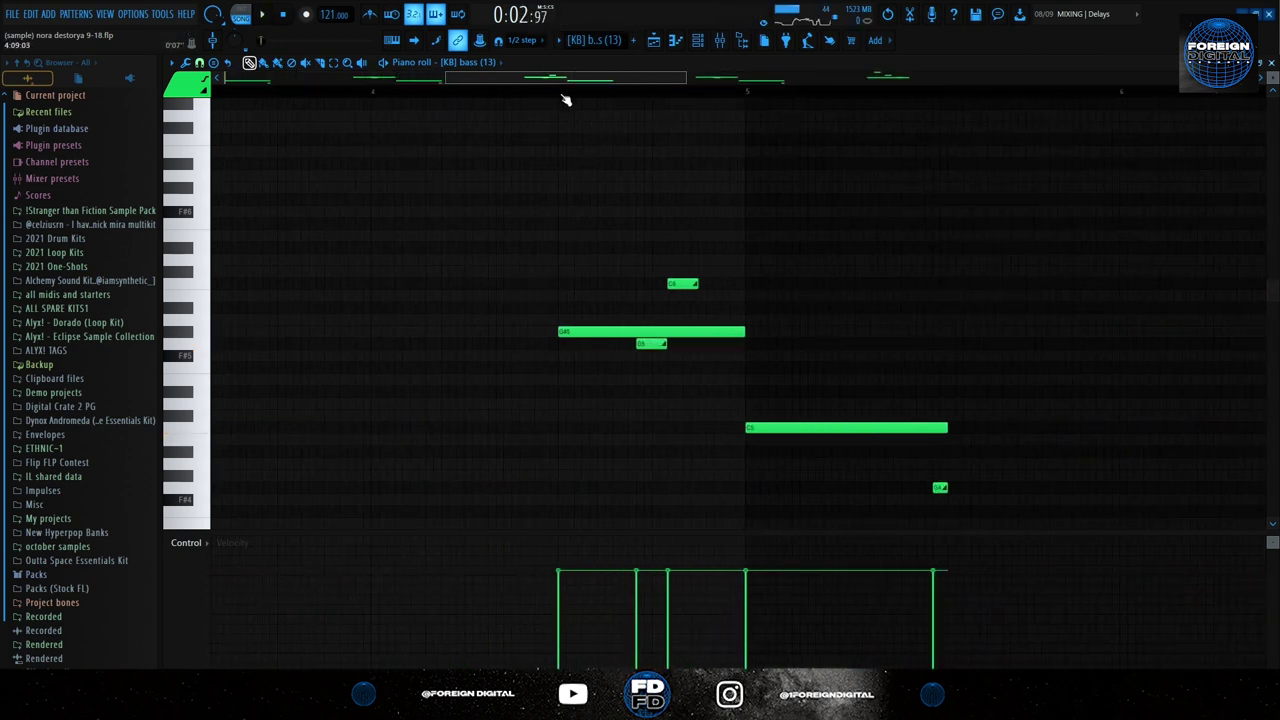
key("space")
scroll(858, 193, "down", 3, "ctrl")
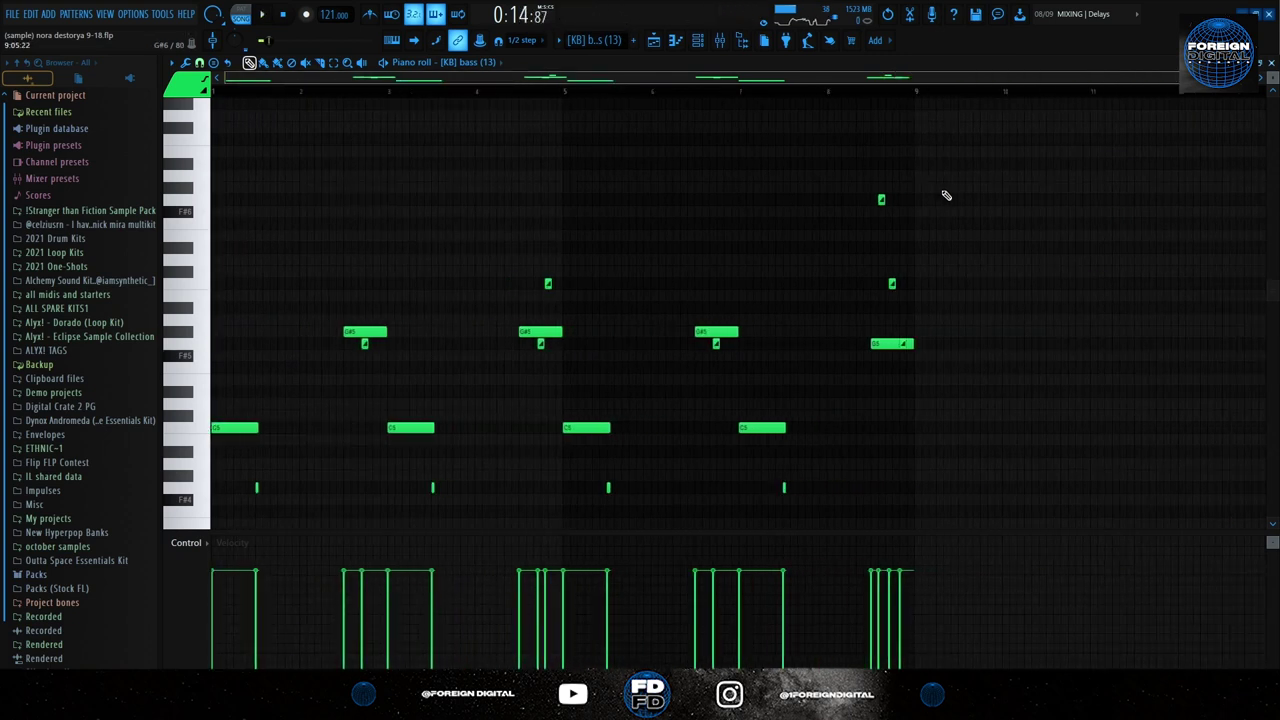
scroll(946, 195, "down", 3)
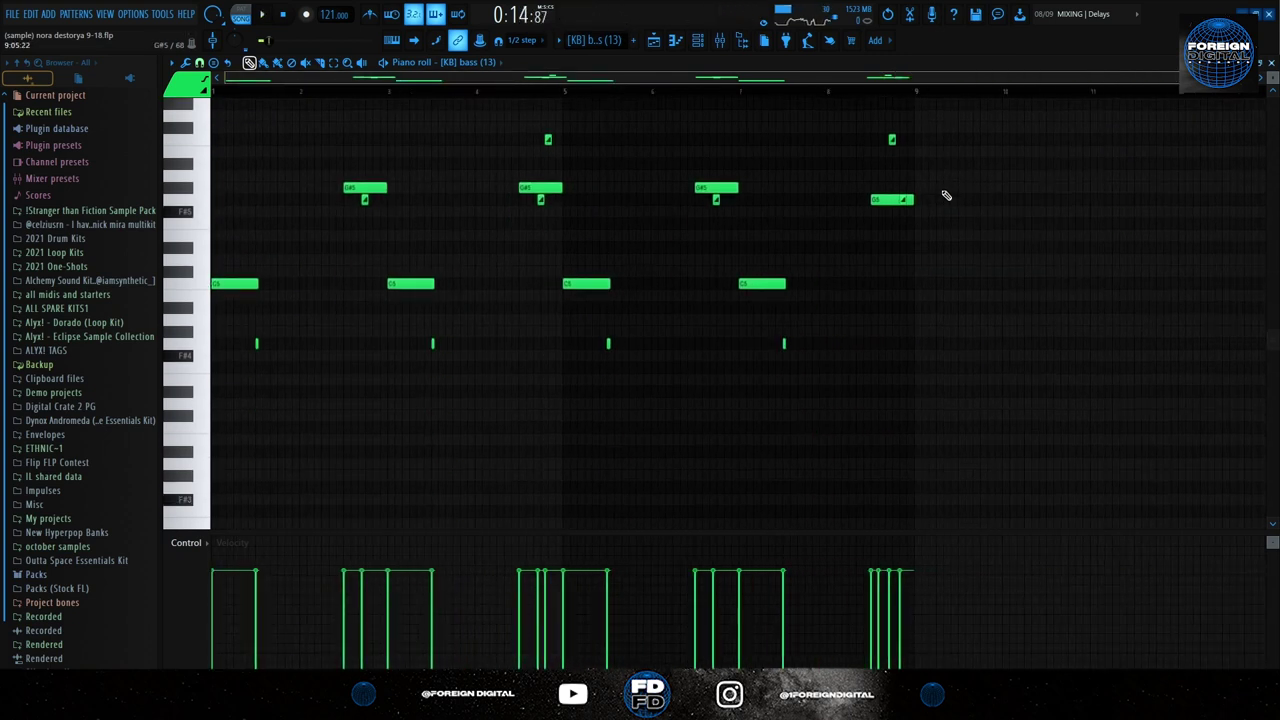
key("F5")
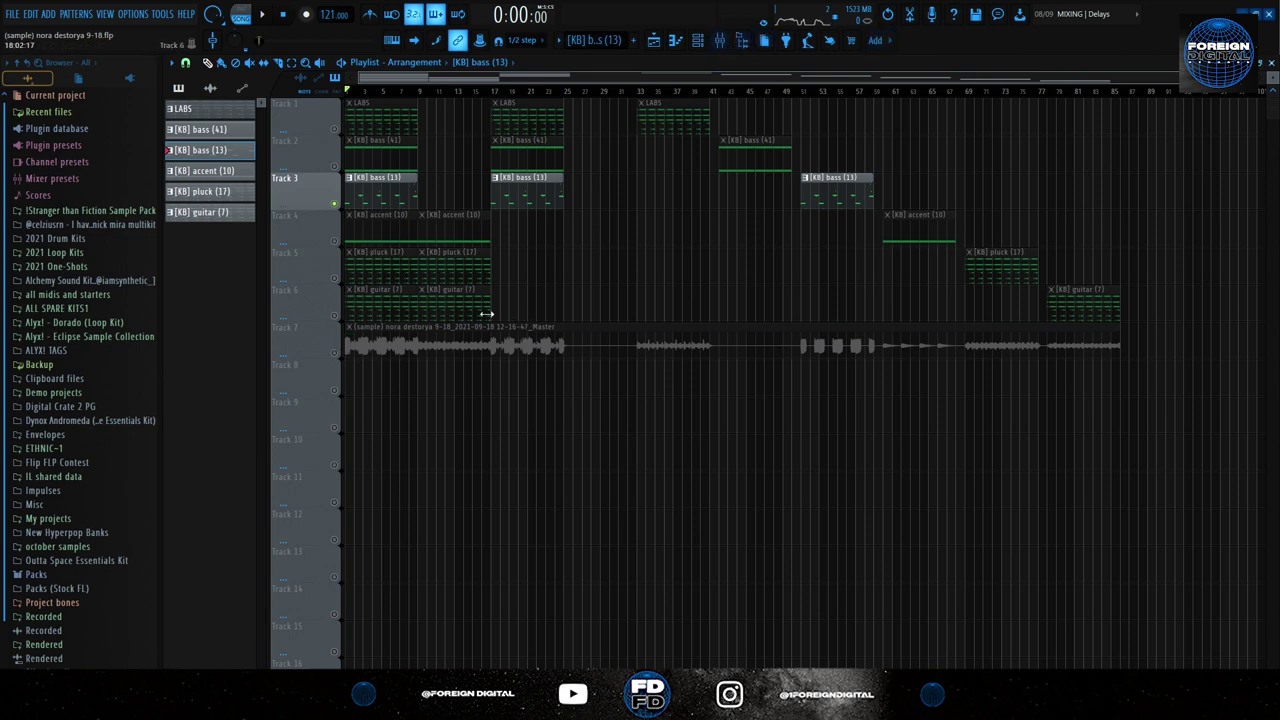
double_click(369, 110)
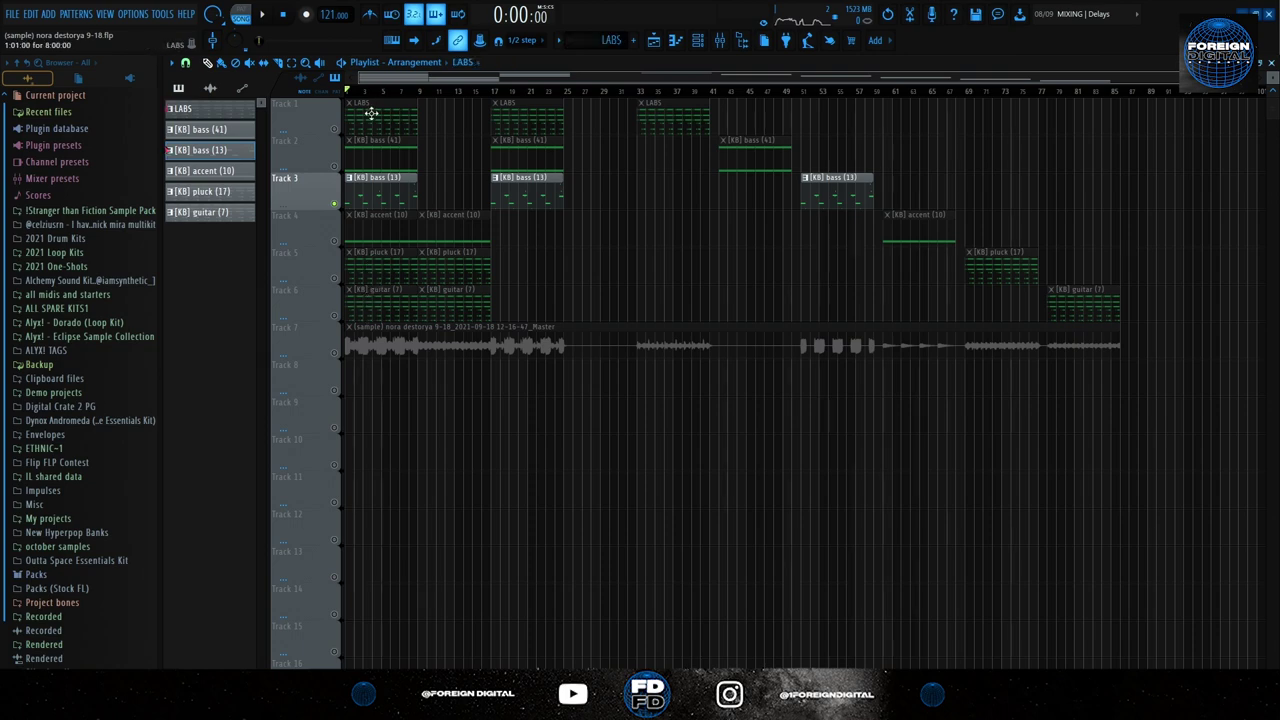
scroll(260, 120, "up", 4)
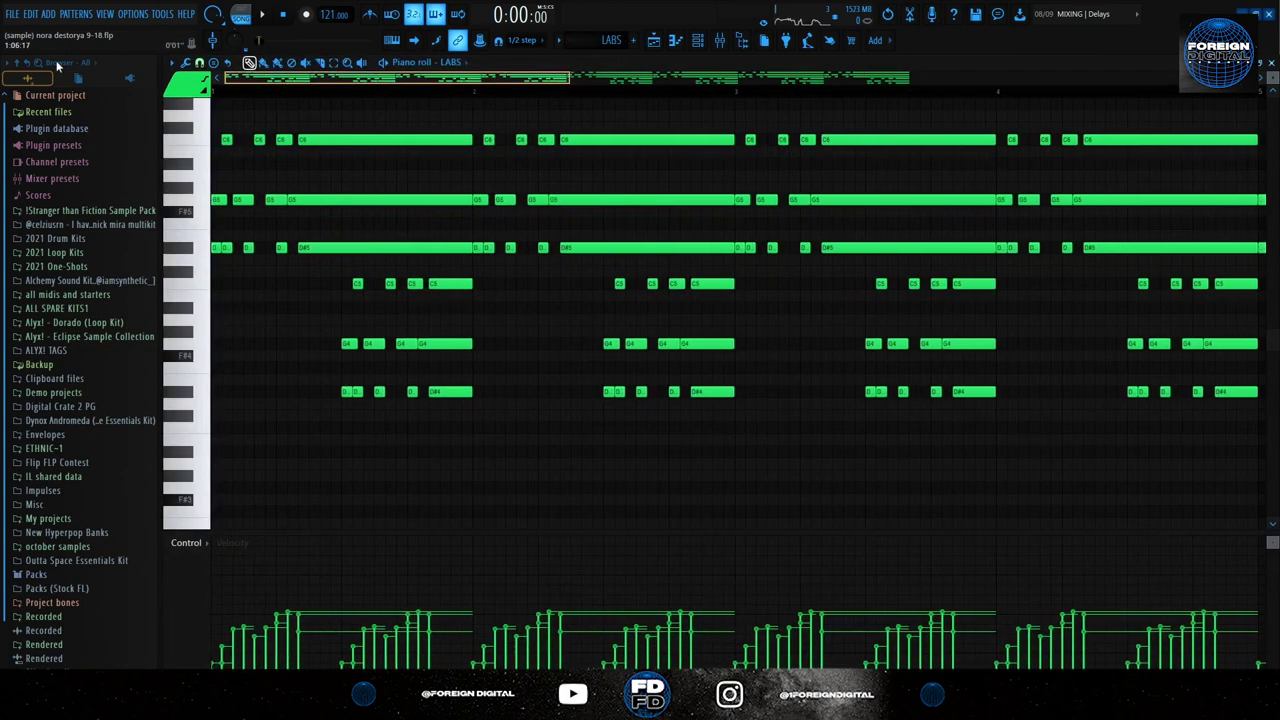
left_click_drag(316, 112, 107, 262)
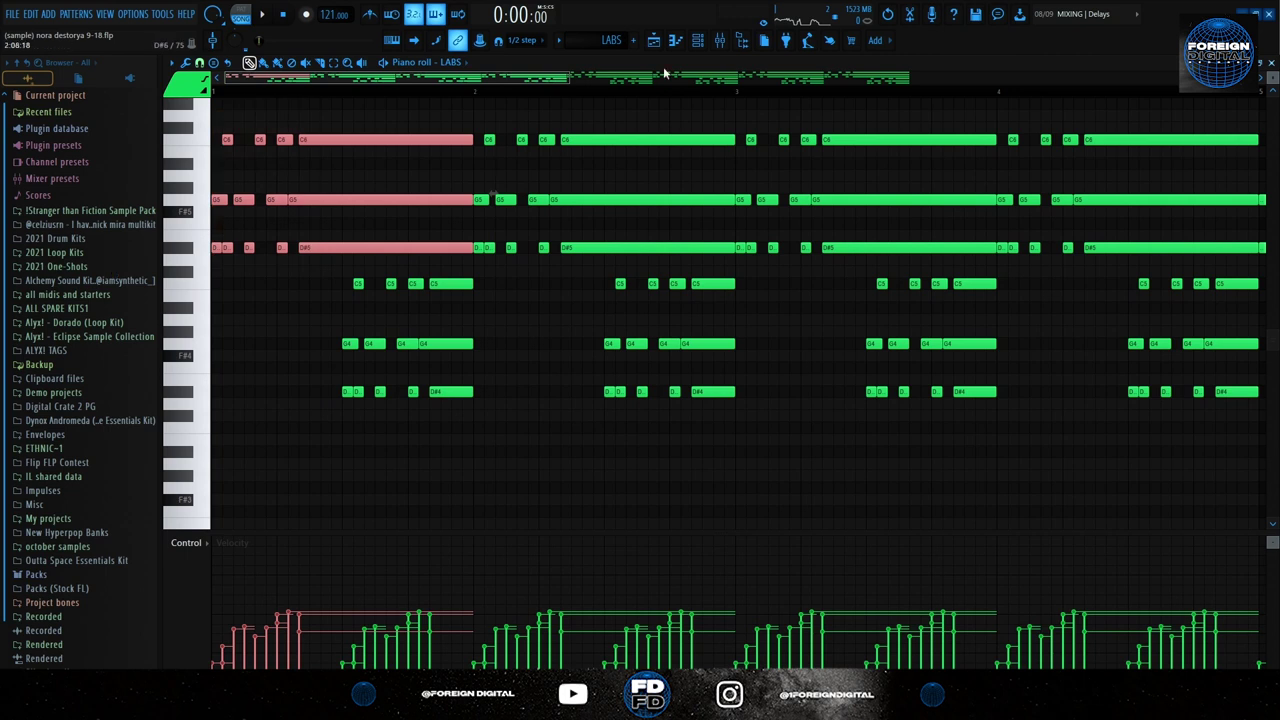
left_click(653, 40)
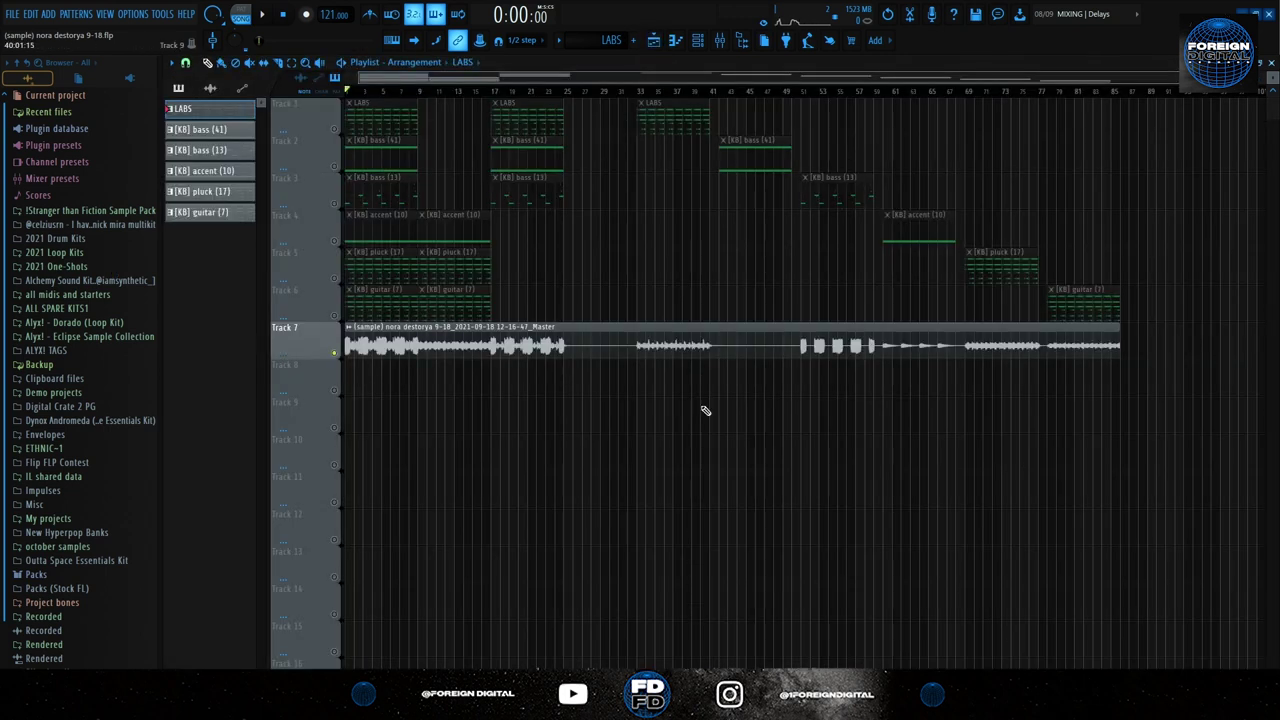